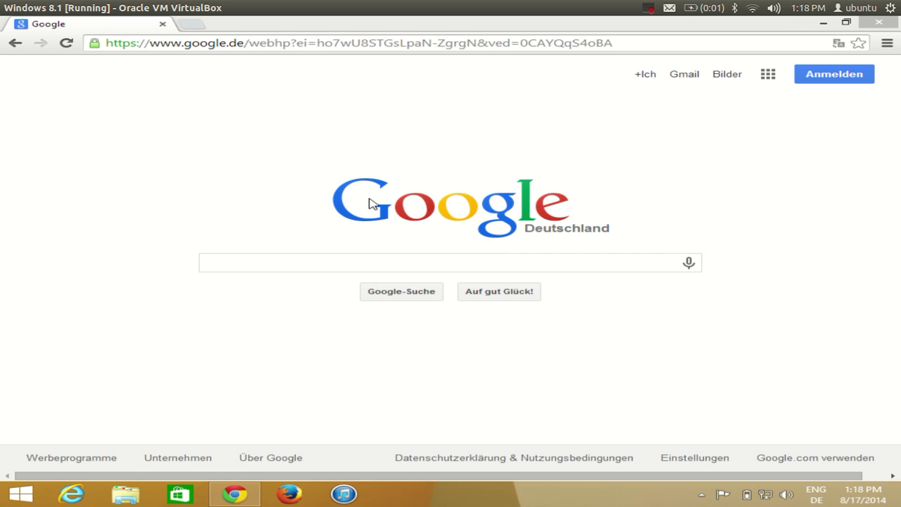
left_click(823, 23)
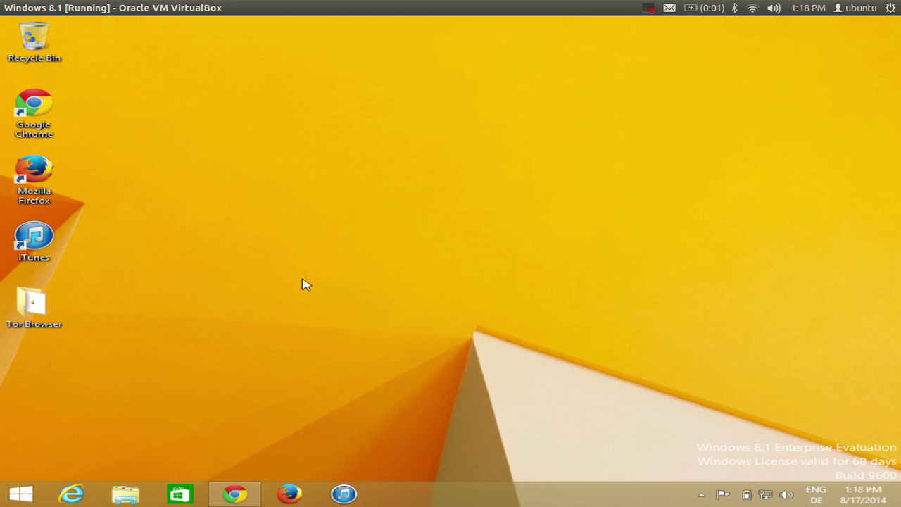
left_click(222, 497)
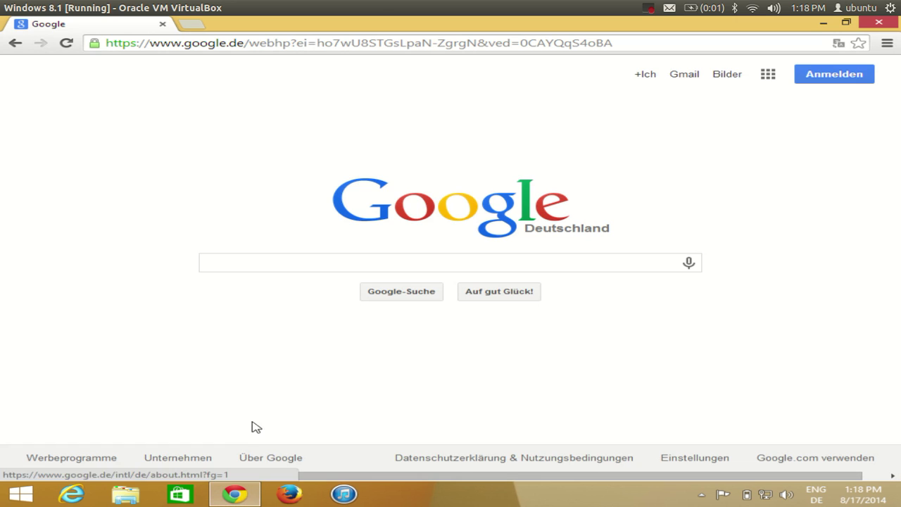
Step: Search Google for "rainmeter" and open the official rainmeter.net website from the results
left_click(350, 261)
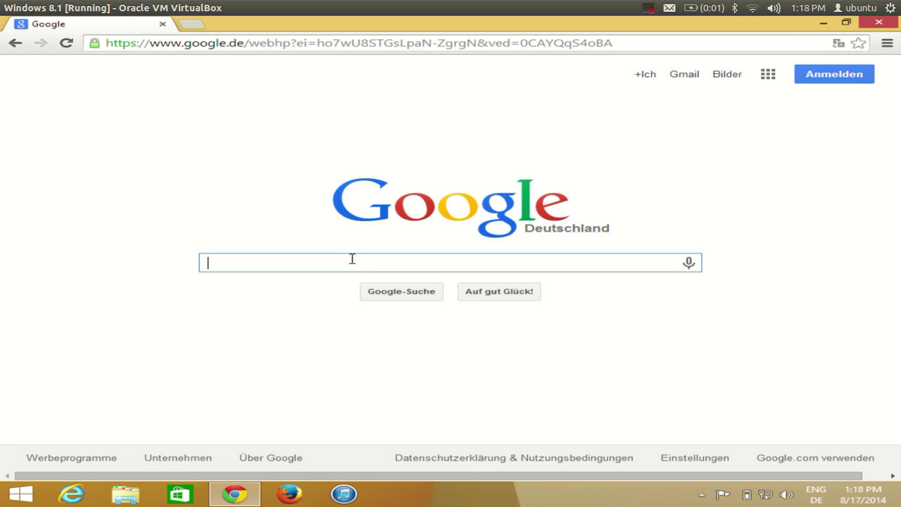
type("r")
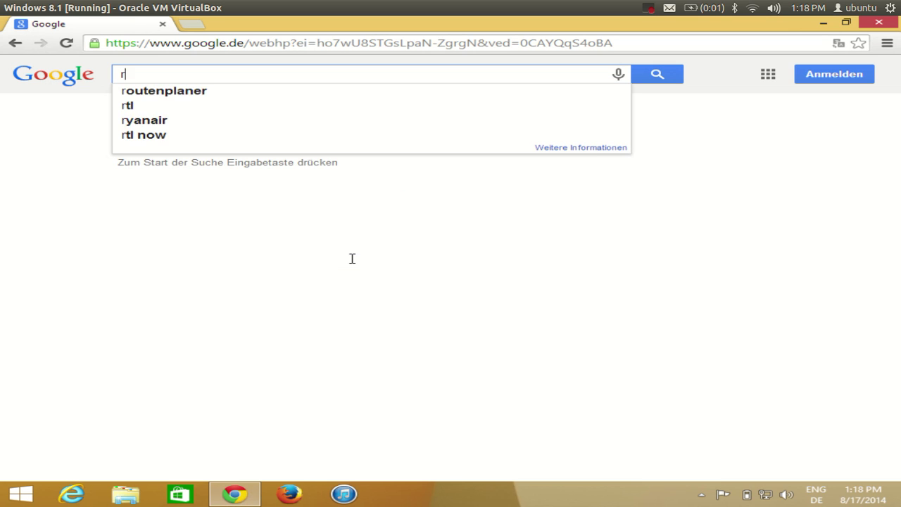
type("ainmeter")
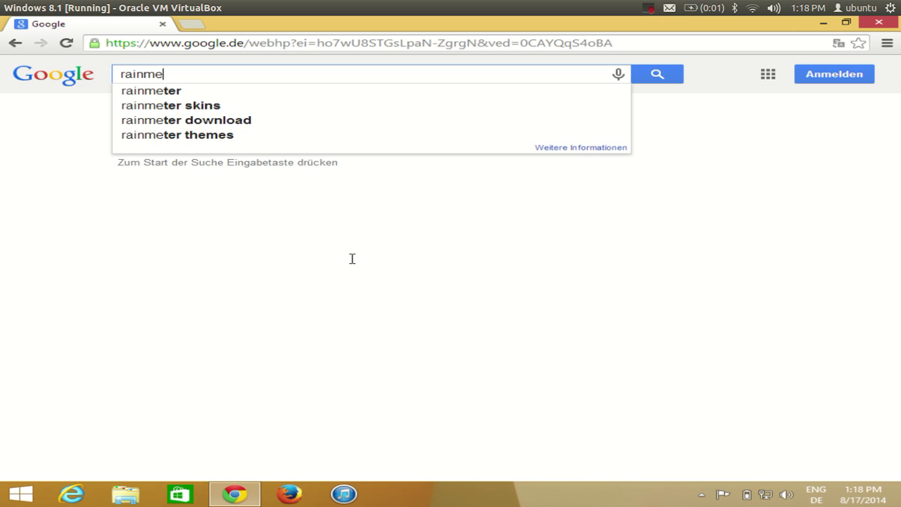
key("Return")
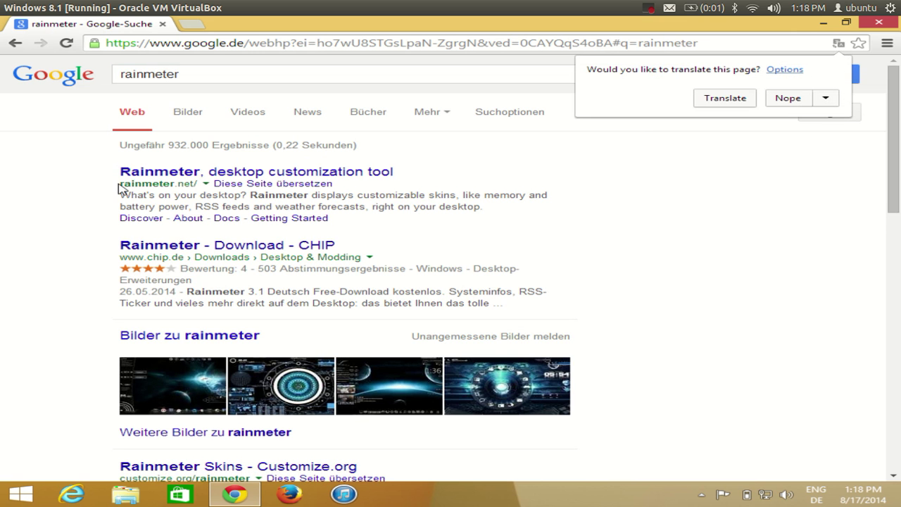
left_click(206, 173)
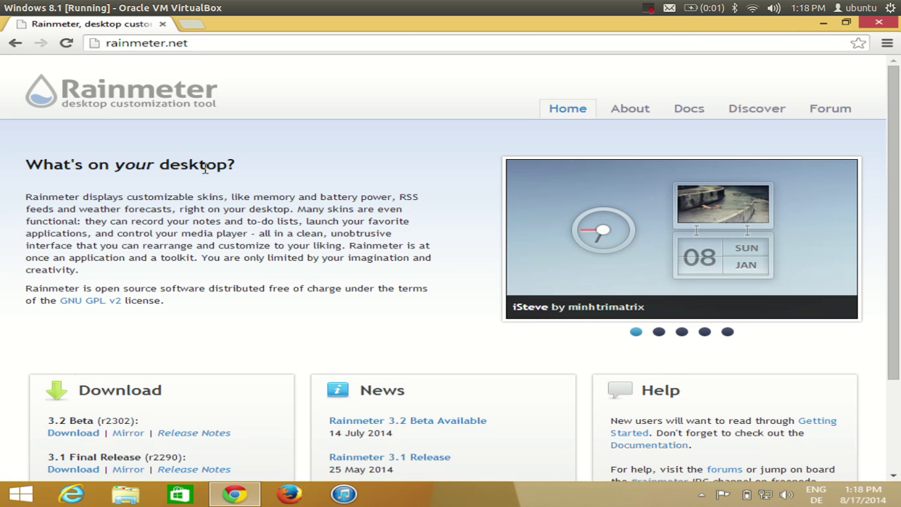
Step: Download the Rainmeter 3.1 Final Release, launch Rainmeter-3.1.exe, and minimize the browser to reach its setup dialog
scroll(175, 277, "down", 3)
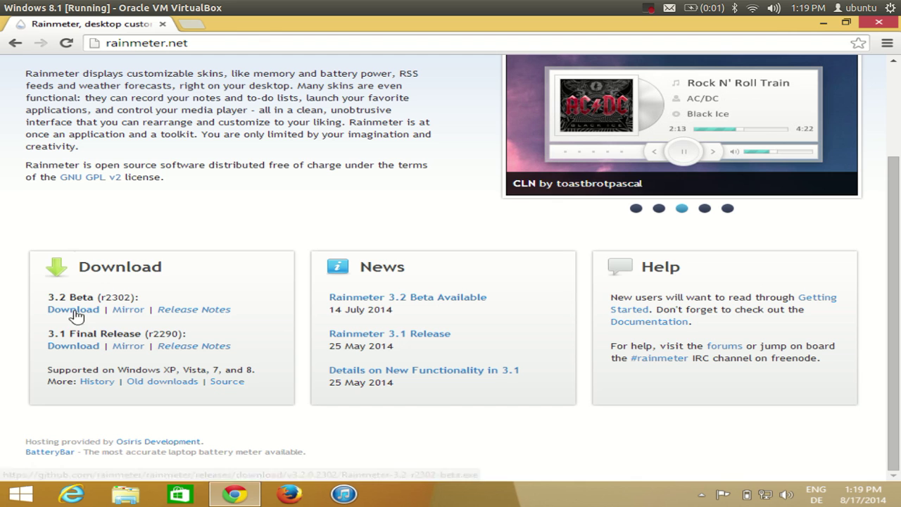
left_click(75, 350)
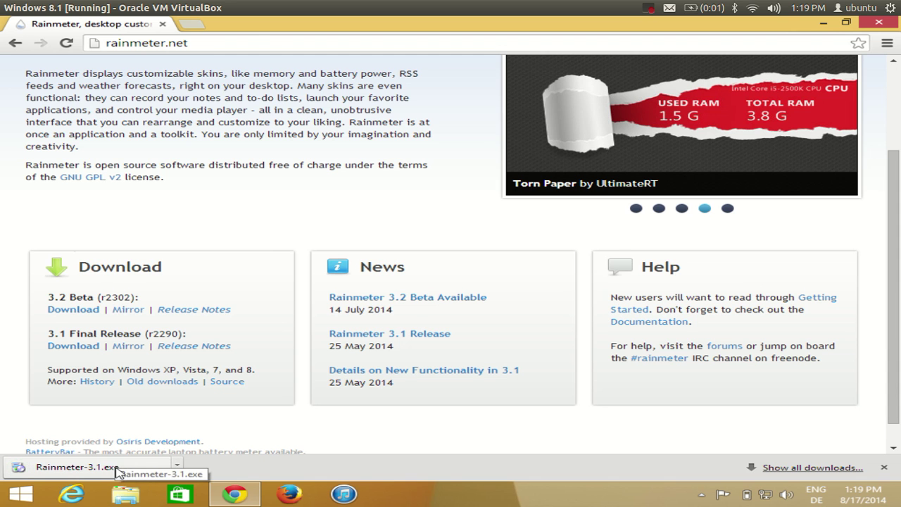
left_click(97, 472)
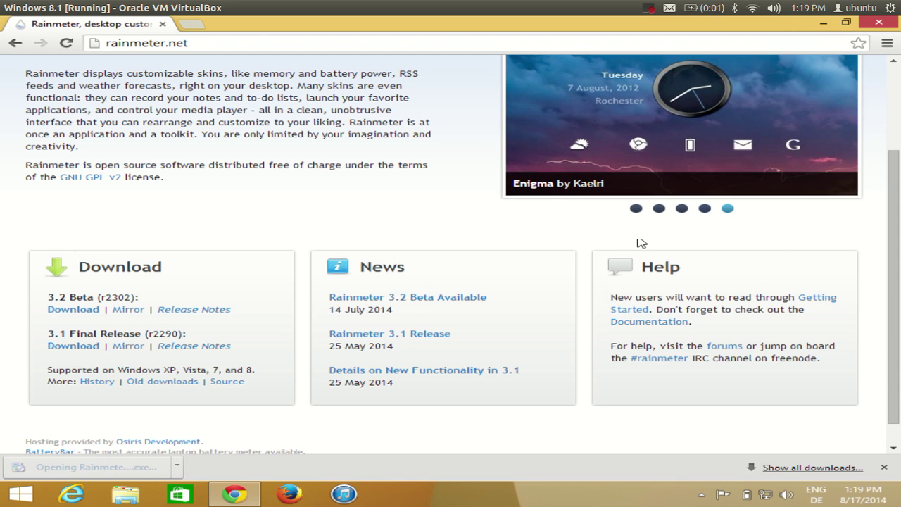
left_click(831, 23)
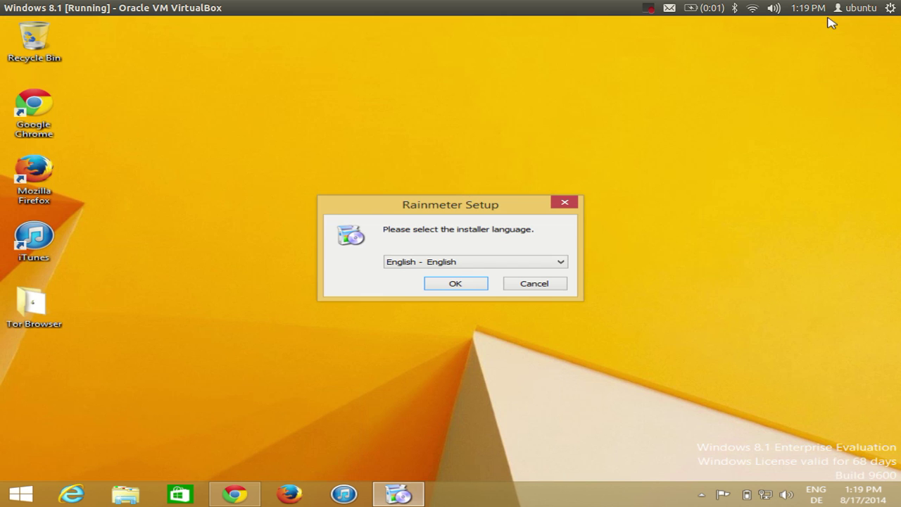
Step: Install Rainmeter in English as a standard installation with the default folder and options, allow the system changes, and run it on finishing
left_click(446, 284)
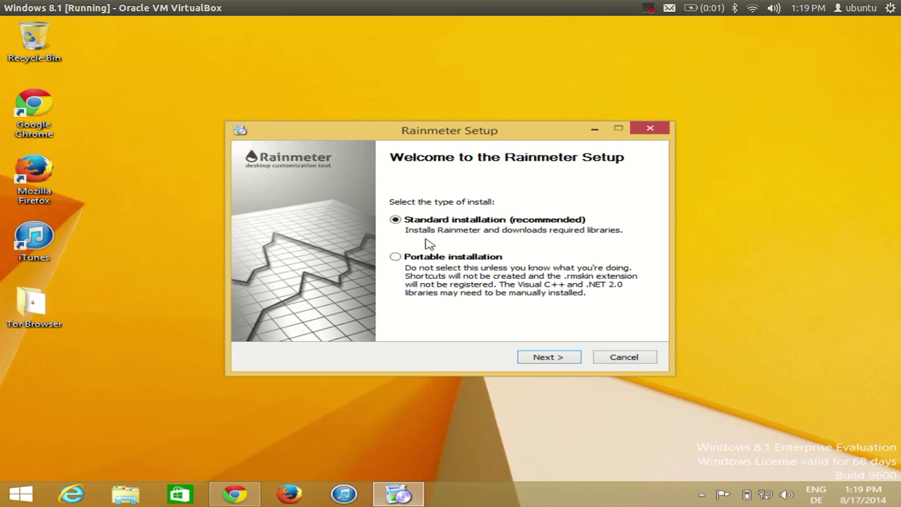
left_click(533, 359)
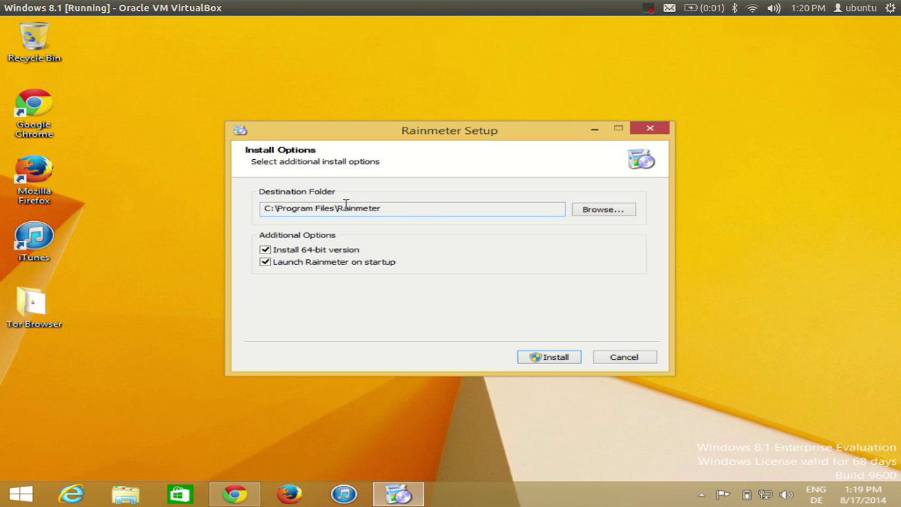
left_click(555, 357)
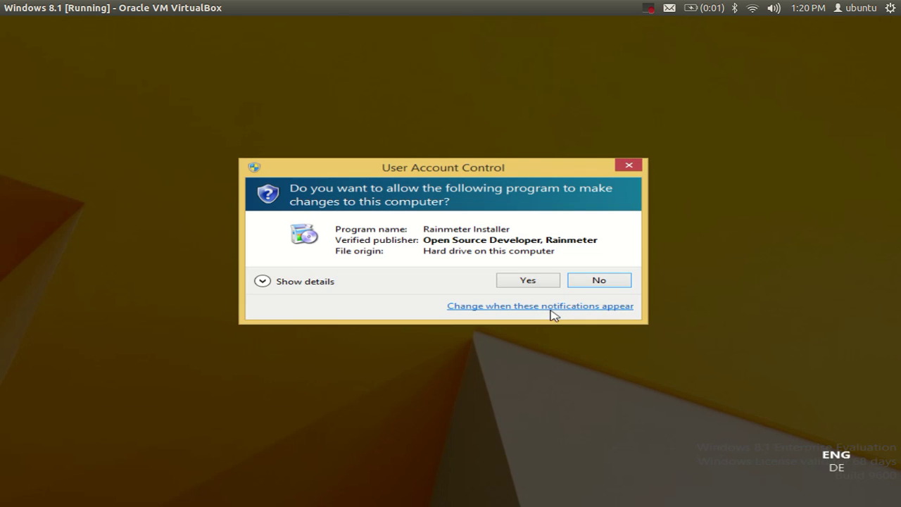
left_click(531, 282)
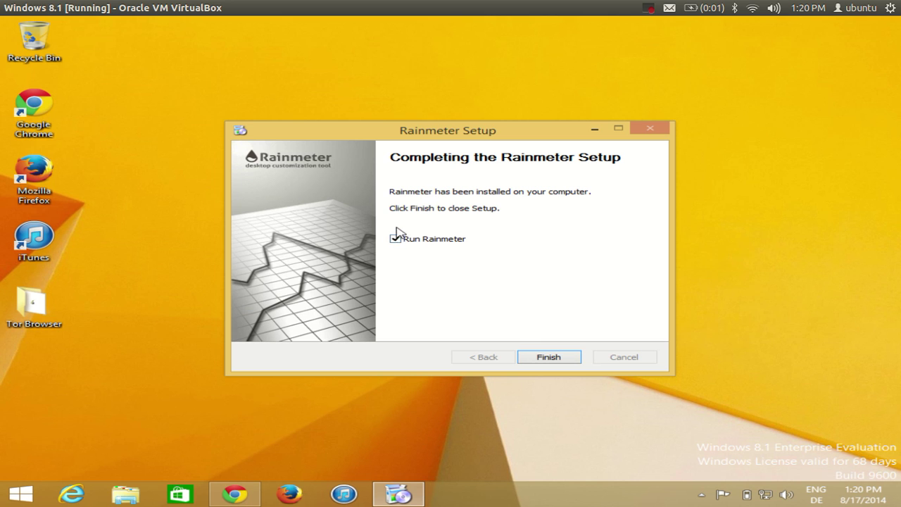
left_click(550, 359)
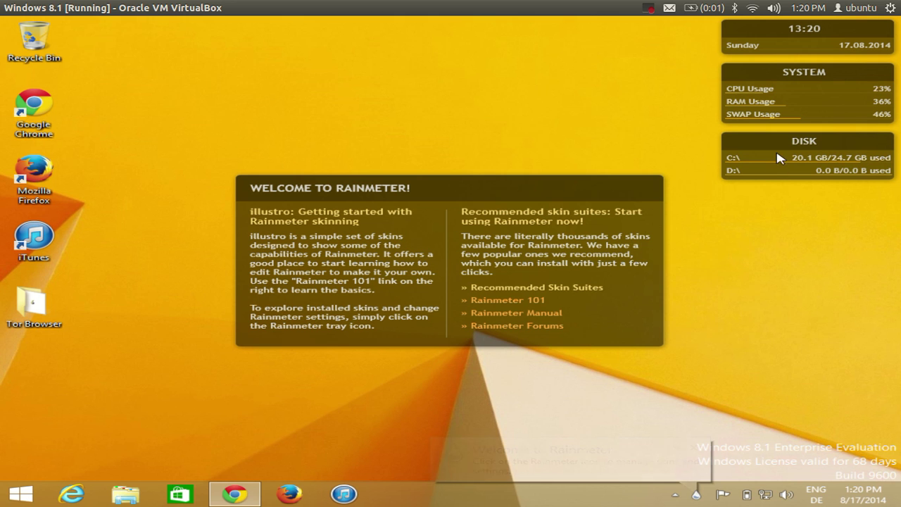
Step: Try repositioning the desktop skins: move Disk above the Welcome skin and back below System, and shift Welcome slightly upward
left_click_drag(772, 141, 468, 110)
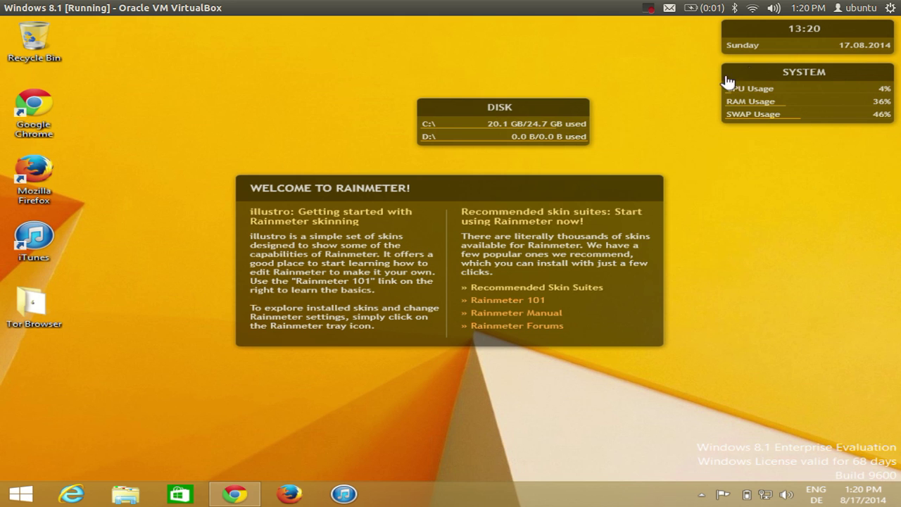
mouse_move(763, 82)
left_mouse_down()
mouse_move(768, 174)
mouse_move(772, 81)
left_mouse_up()
left_click_drag(482, 107, 851, 145)
left_click_drag(469, 178, 475, 147)
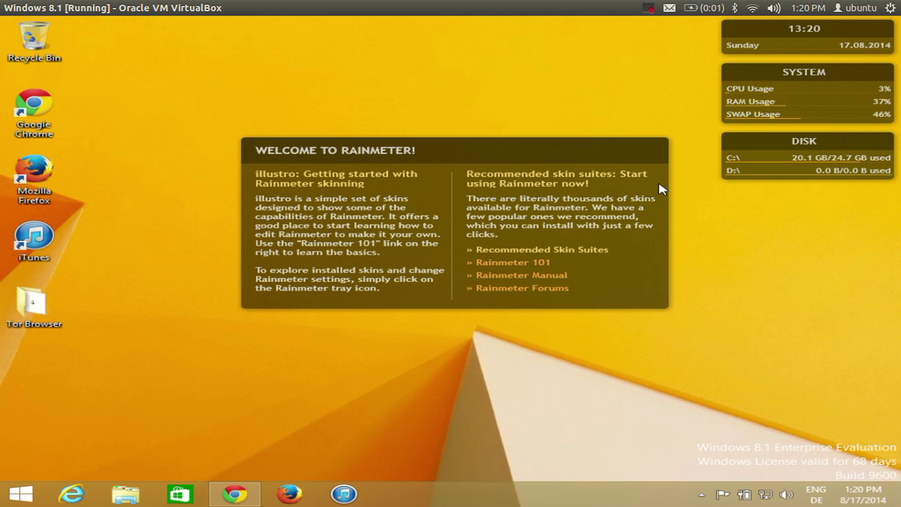
Step: Unload the Clock, System and Welcome skins from the desktop
right_click(761, 44)
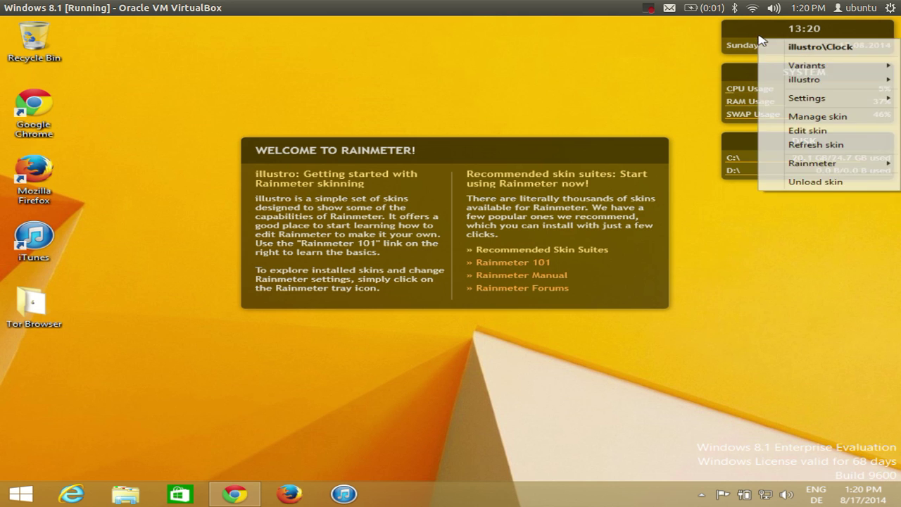
left_click(815, 185)
right_click(781, 105)
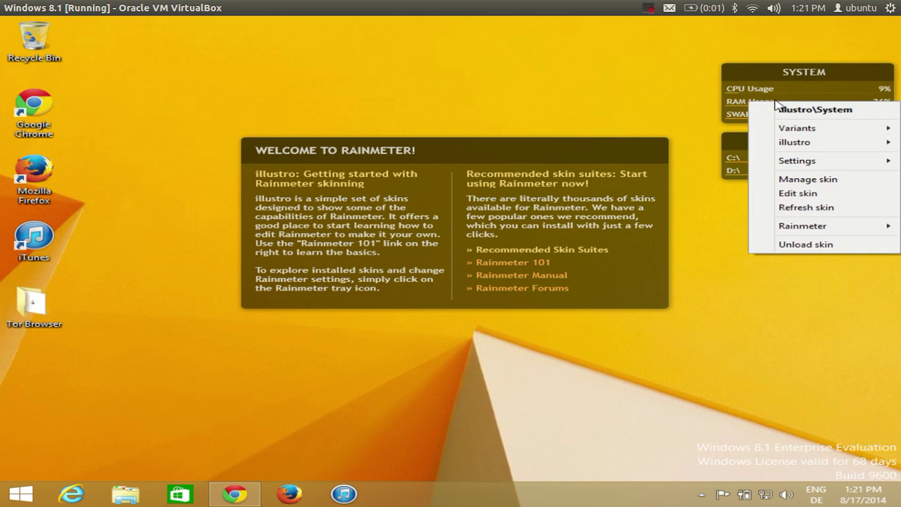
left_click(789, 245)
right_click(525, 209)
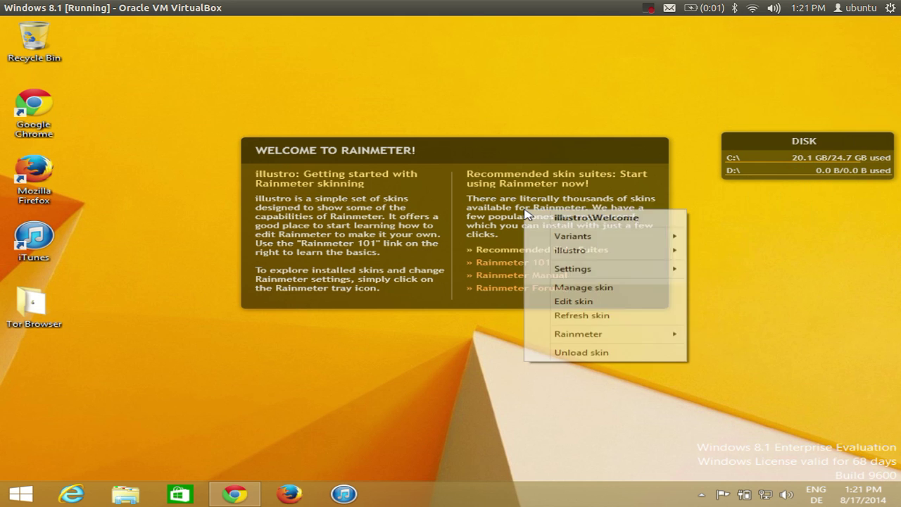
left_click(589, 353)
Step: Move the Disk skin slightly down and turn off its Draggable setting
mouse_move(782, 144)
left_mouse_down()
mouse_move(670, 153)
mouse_move(475, 134)
mouse_move(647, 216)
mouse_move(398, 144)
mouse_move(690, 235)
mouse_move(642, 180)
mouse_move(764, 156)
mouse_move(630, 155)
mouse_move(680, 135)
mouse_move(777, 152)
left_mouse_up()
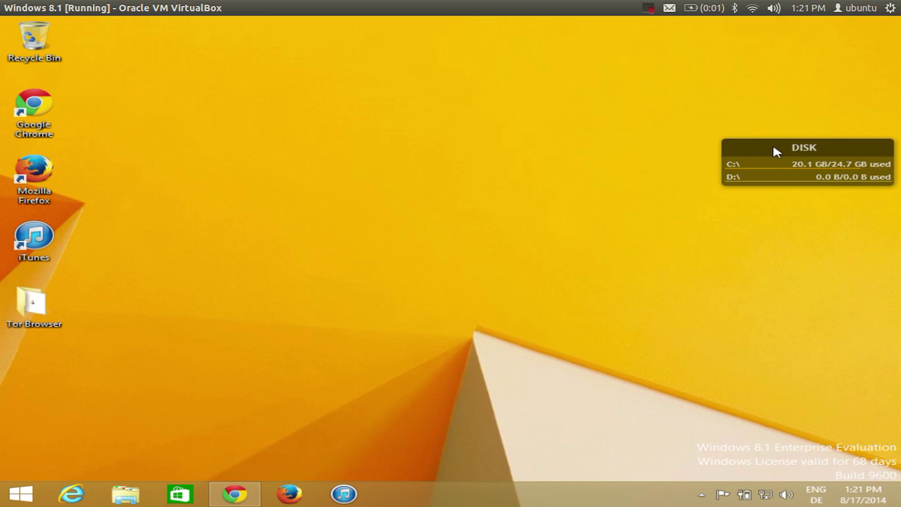
left_click_drag(758, 148, 765, 148)
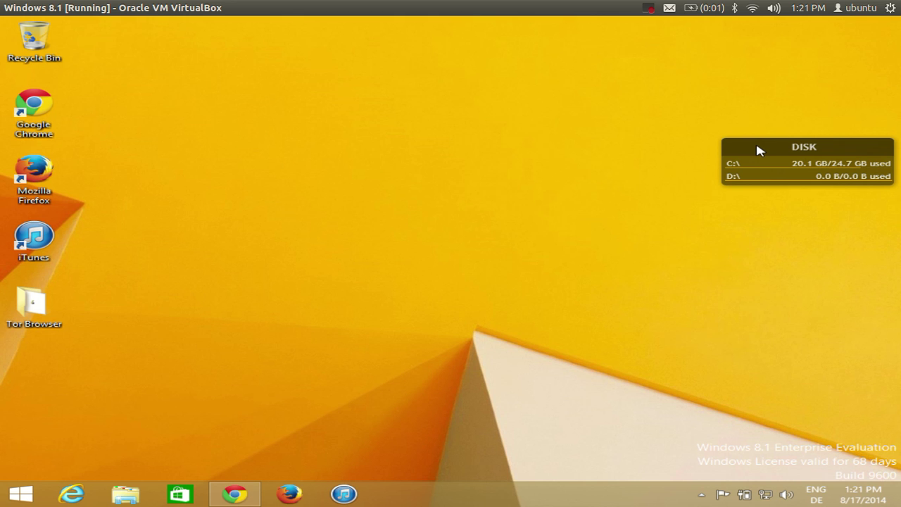
right_click(784, 161)
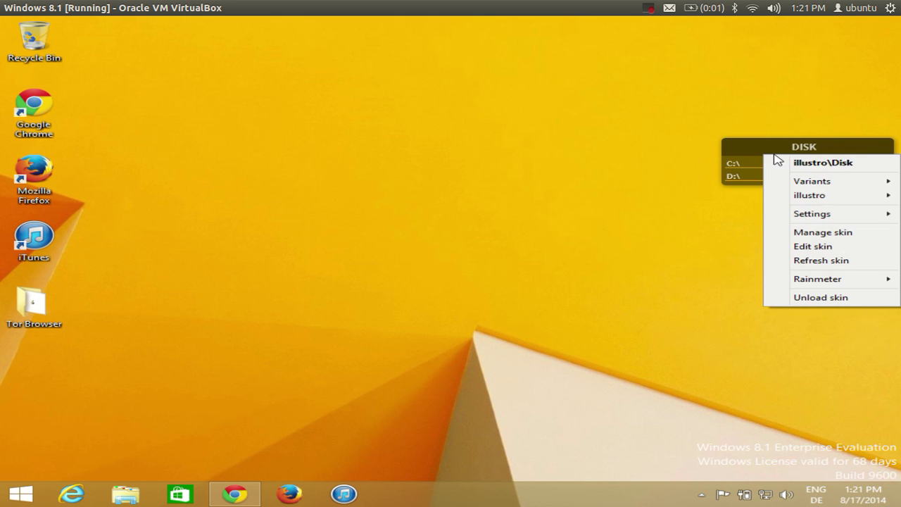
mouse_move(783, 218)
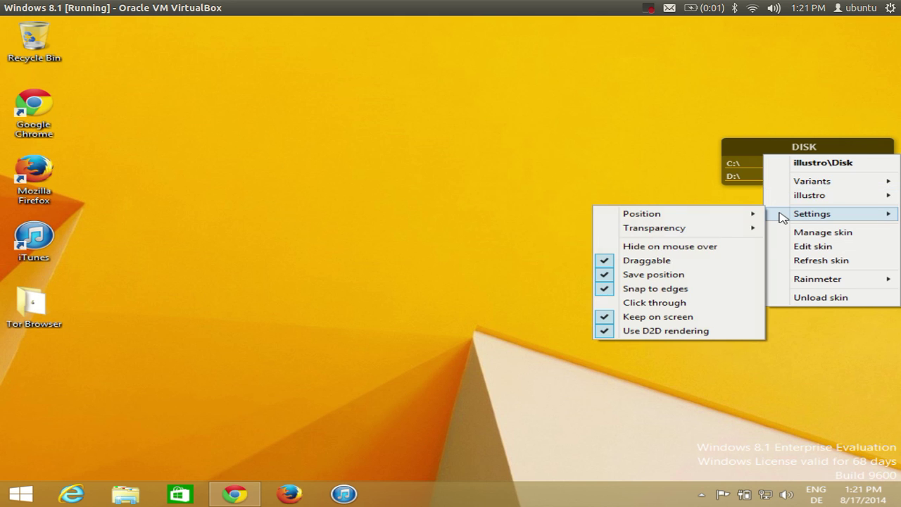
left_click(618, 260)
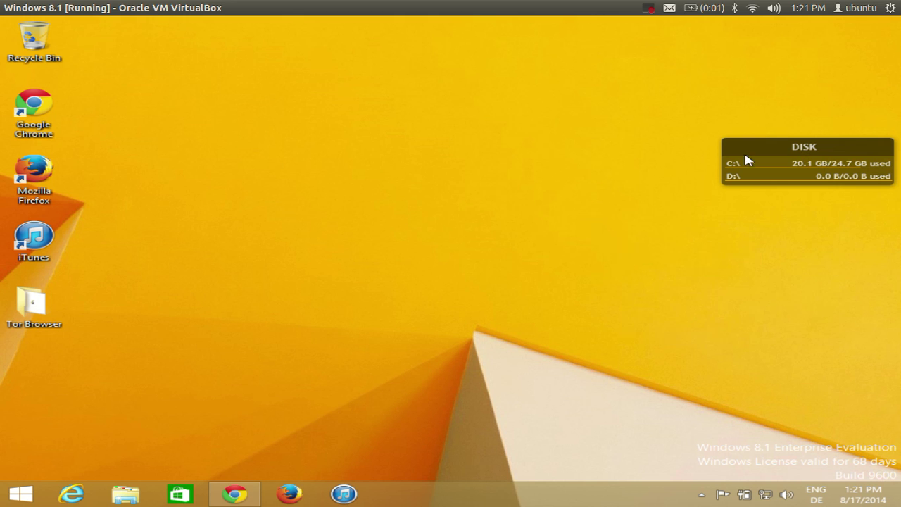
Step: Turn the Disk skin's Draggable setting back on and unload the skin
right_click(815, 149)
mouse_move(806, 206)
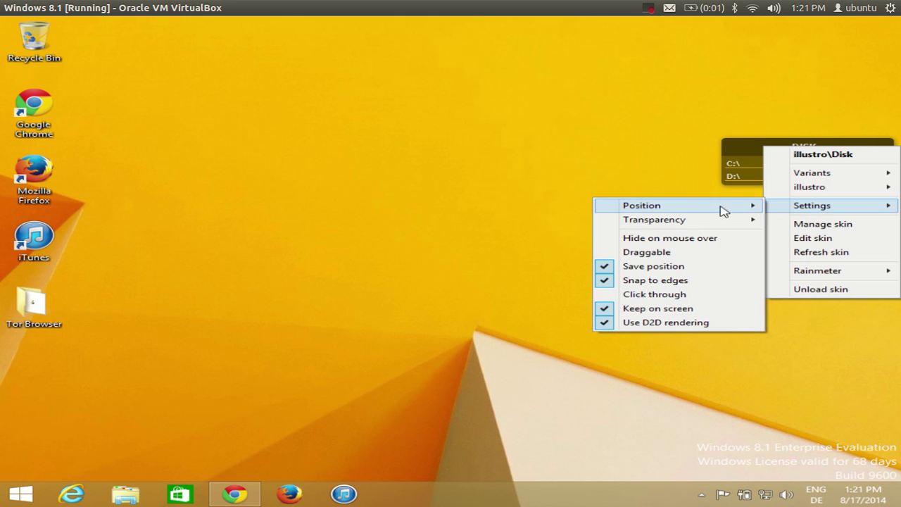
left_click(632, 253)
right_click(773, 156)
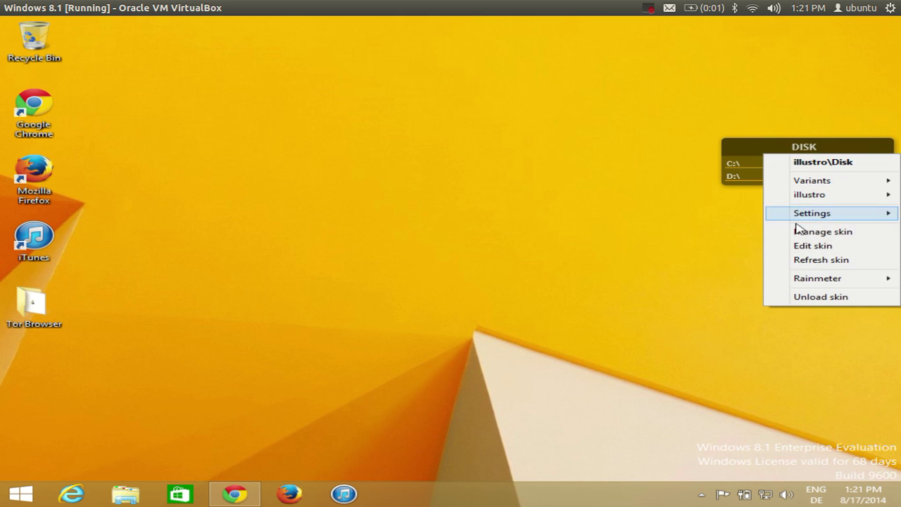
left_click(797, 297)
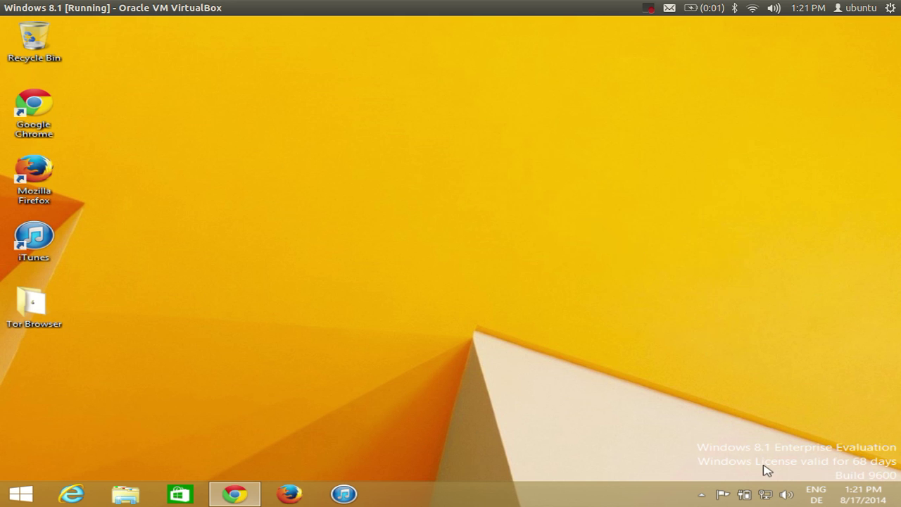
Step: Open the Manage Rainmeter window and load Clock.ini and 1 Disk.ini from the illustro skin folders
left_click(701, 497)
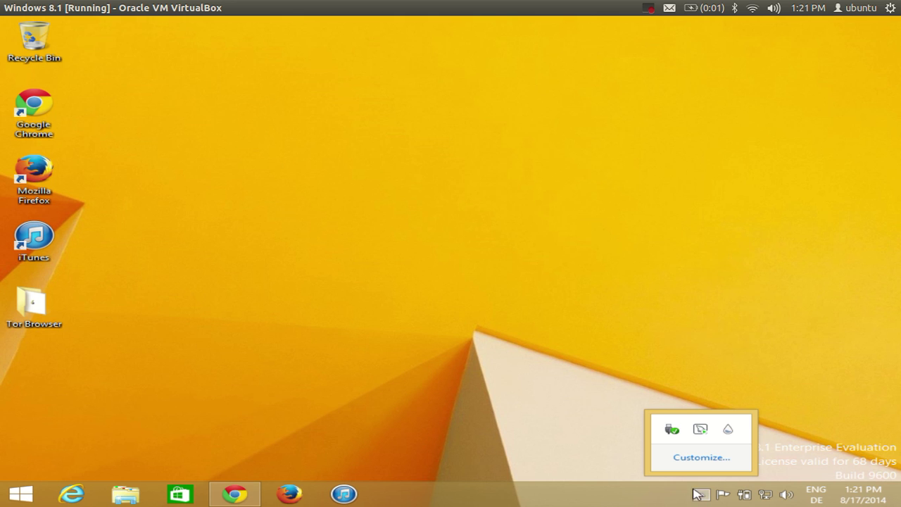
left_click(731, 435)
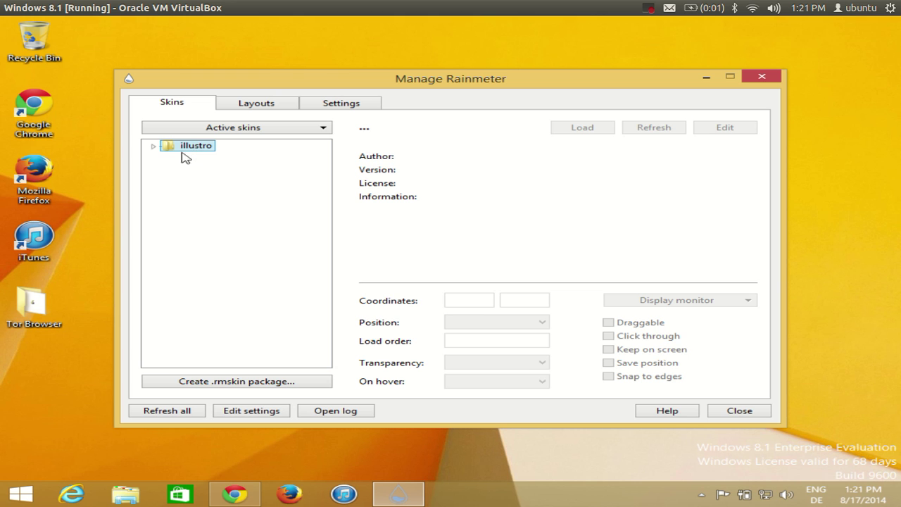
left_click(153, 146)
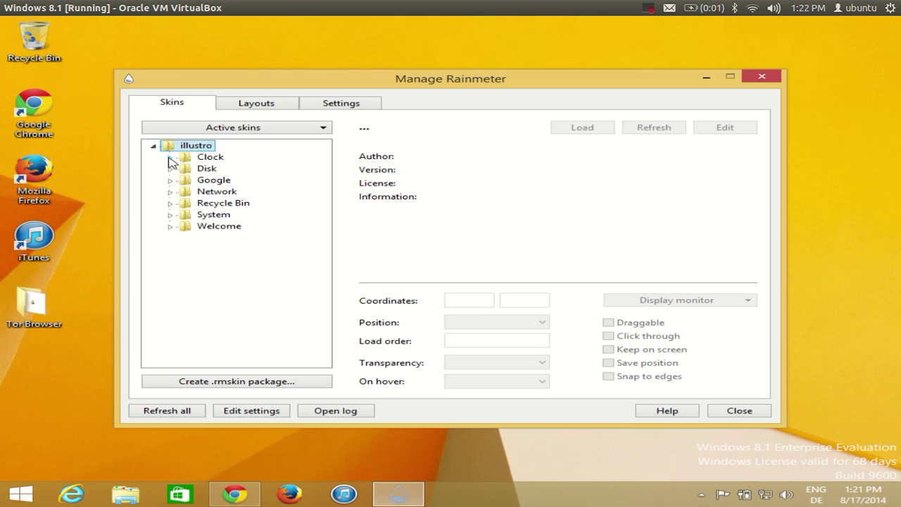
left_click(169, 157)
double_click(226, 169)
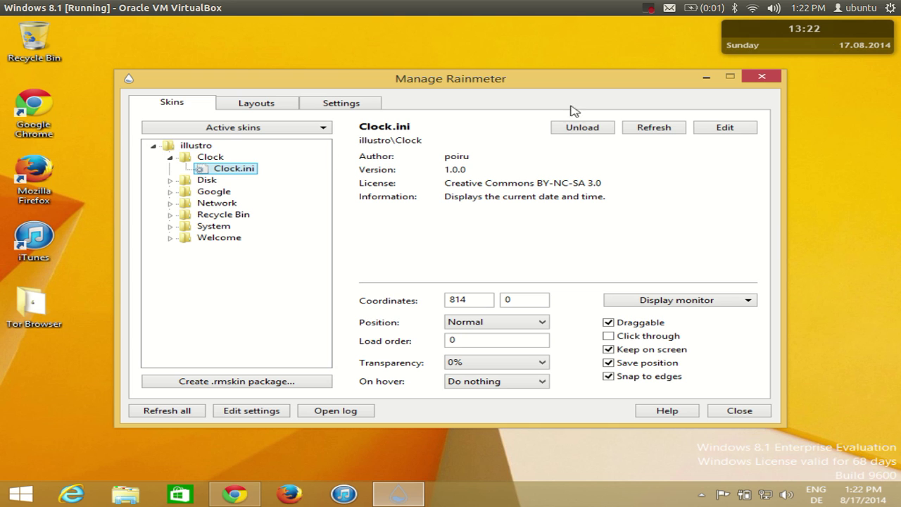
left_click(170, 180)
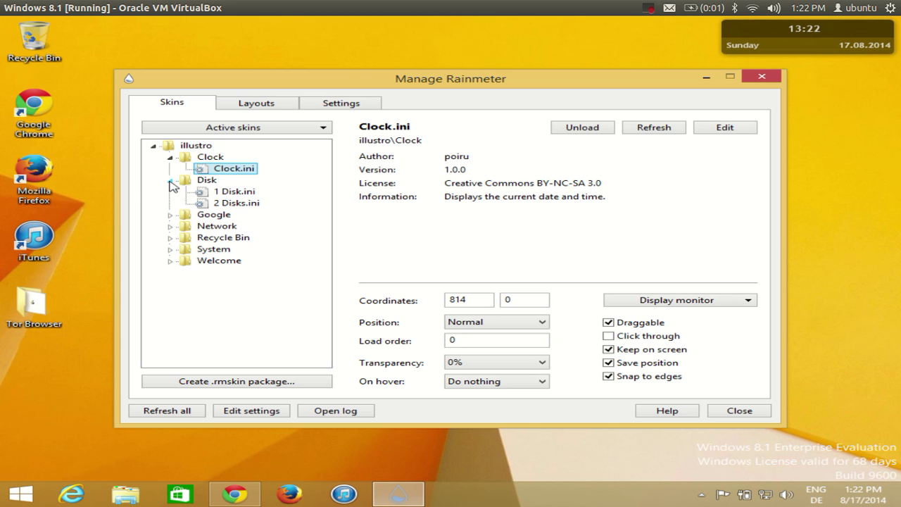
double_click(233, 192)
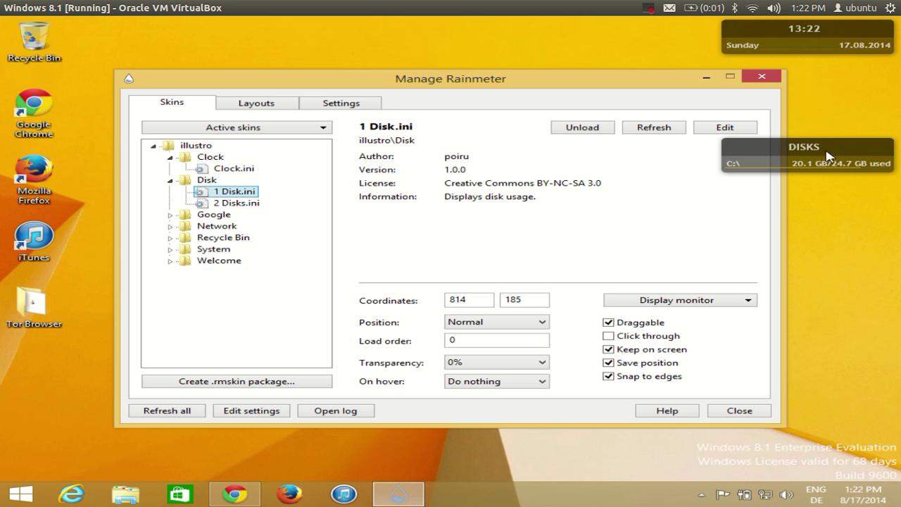
Step: Load Google.ini and System.ini from their illustro skin folders, also expanding the Network and Recycle Bin folders
left_click(171, 215)
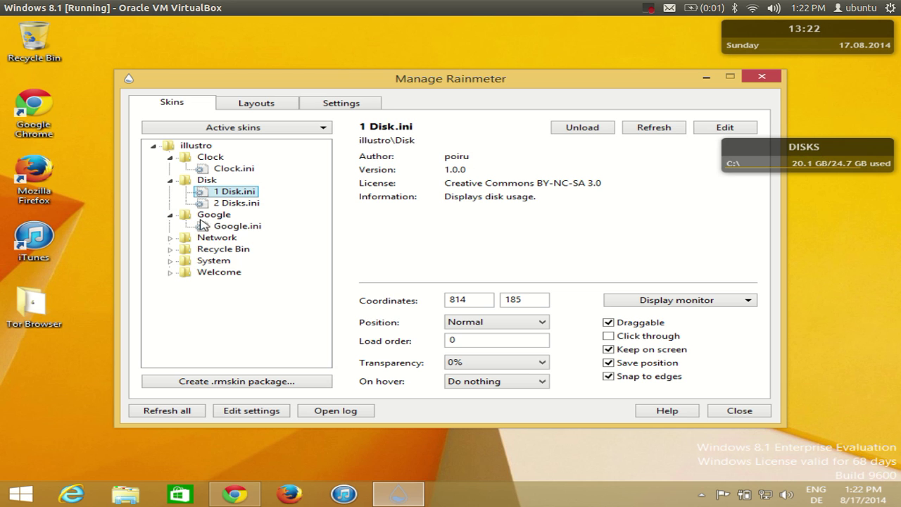
double_click(218, 227)
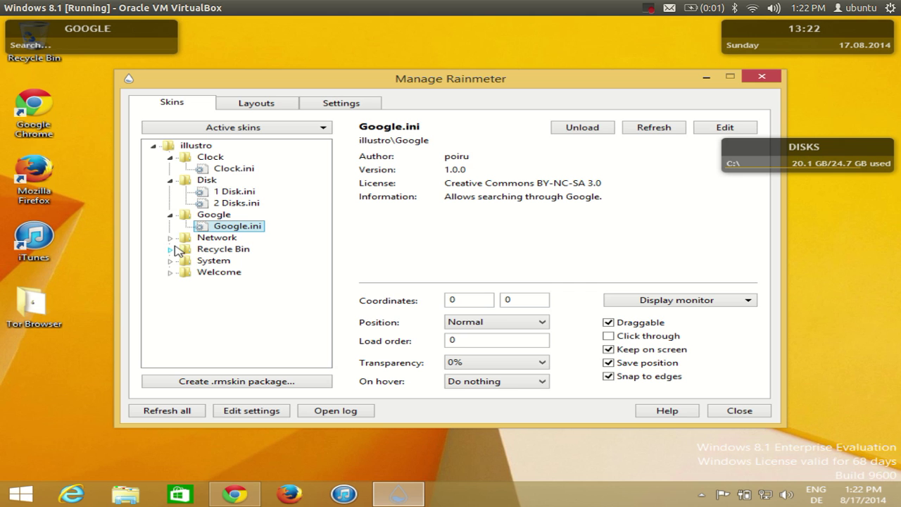
left_click(171, 238)
left_click(170, 261)
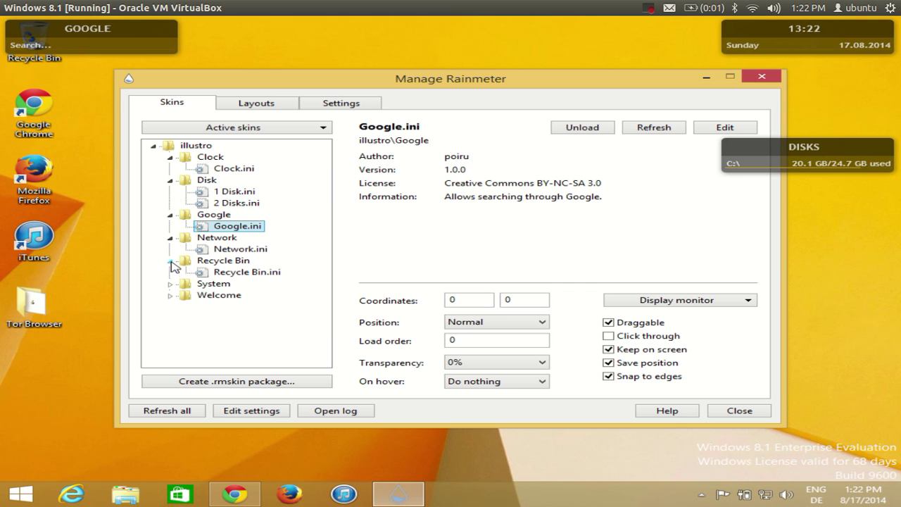
left_click(170, 284)
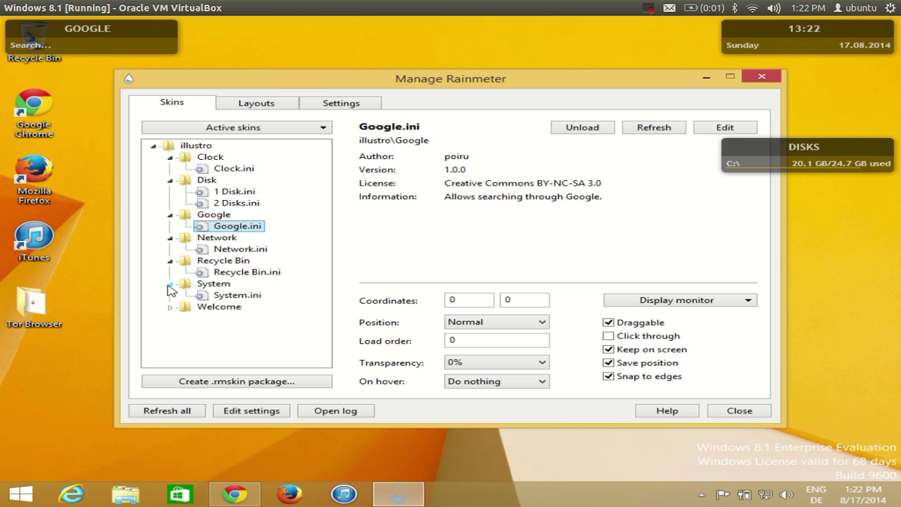
double_click(216, 296)
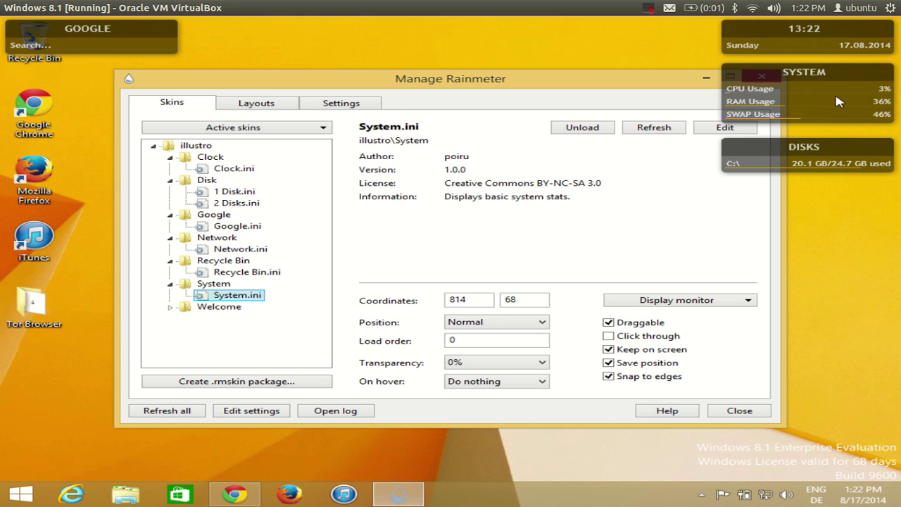
Step: Show the details of Welcome.ini from the Welcome folder and unload the Disk skin from the desktop
left_click(170, 307)
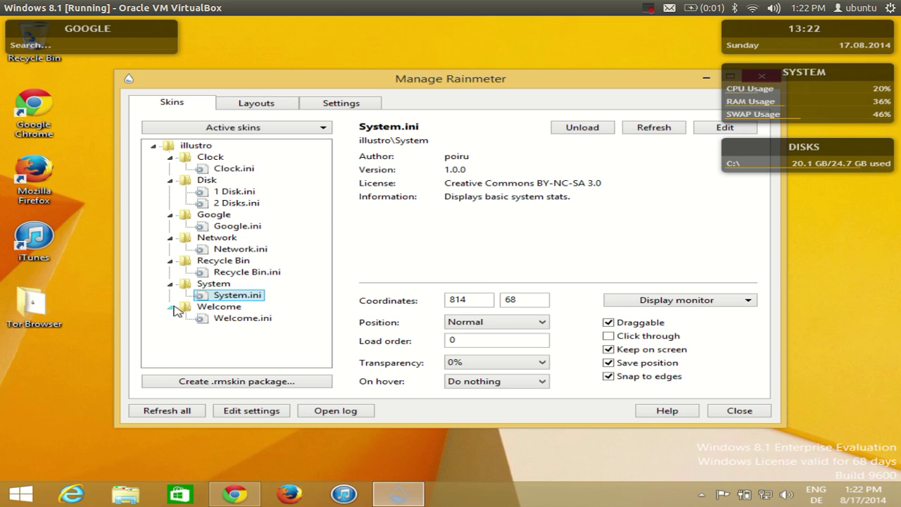
left_click(240, 319)
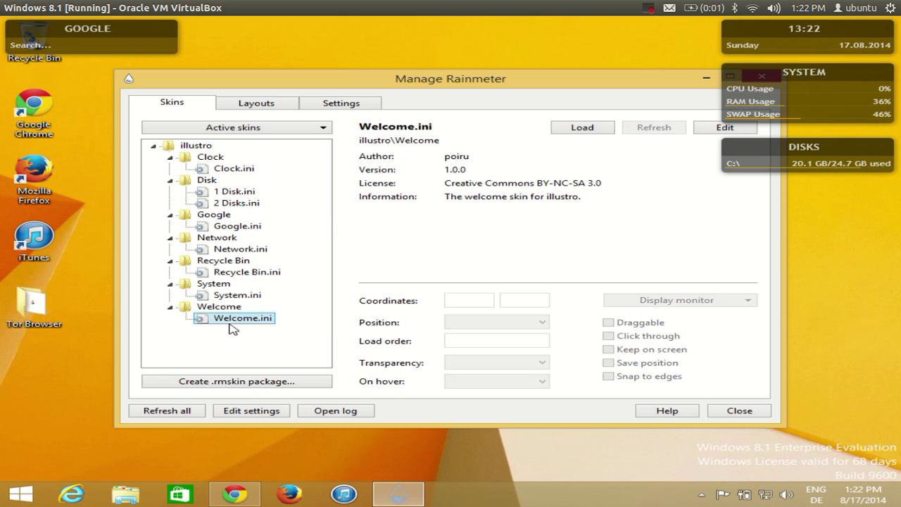
right_click(779, 155)
left_click(823, 300)
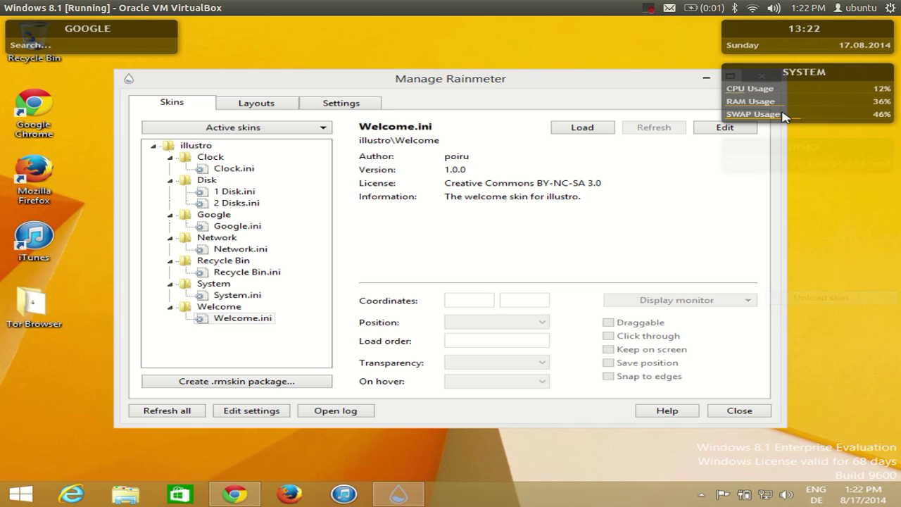
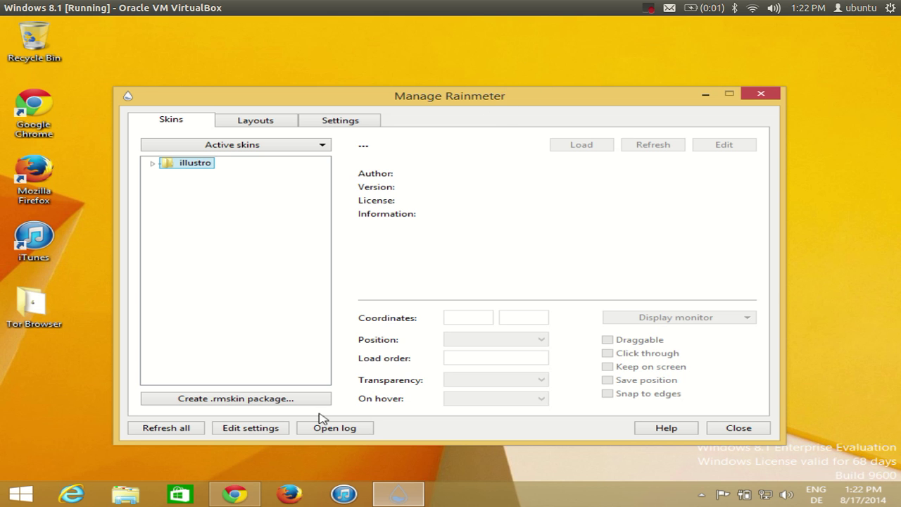
Step: Switch to Chrome and search Google for "rainmeter skins" in a new tab
left_click(220, 489)
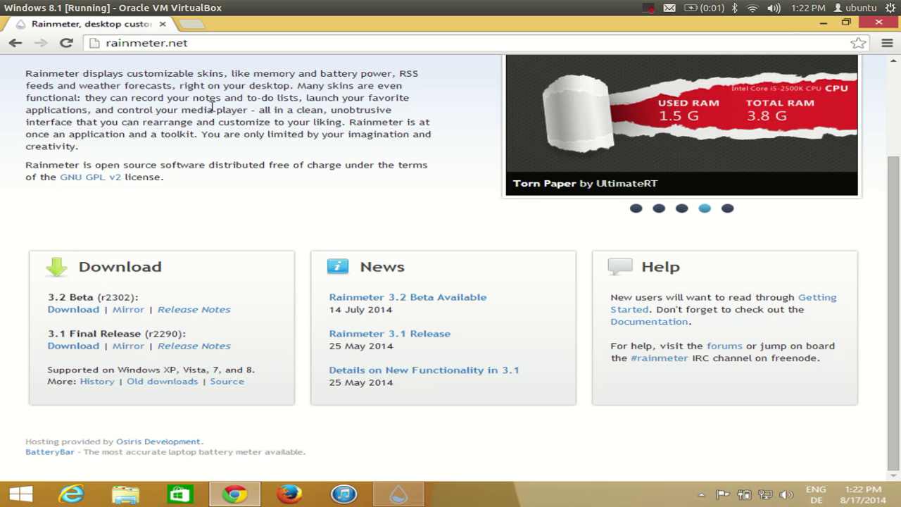
left_click(195, 29)
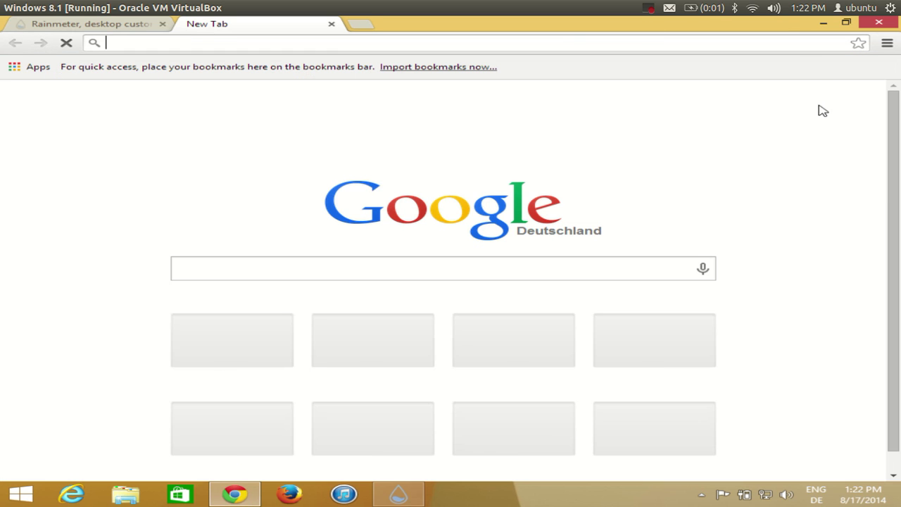
left_click(860, 100)
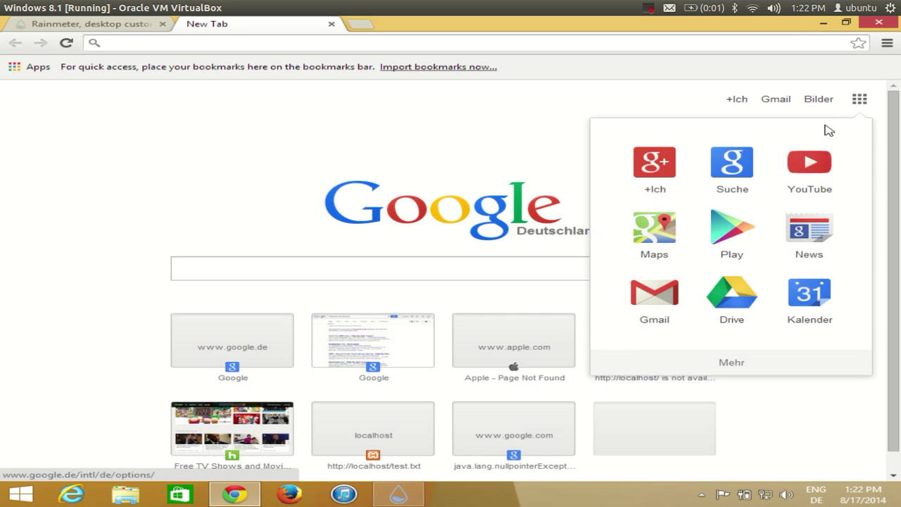
left_click(752, 160)
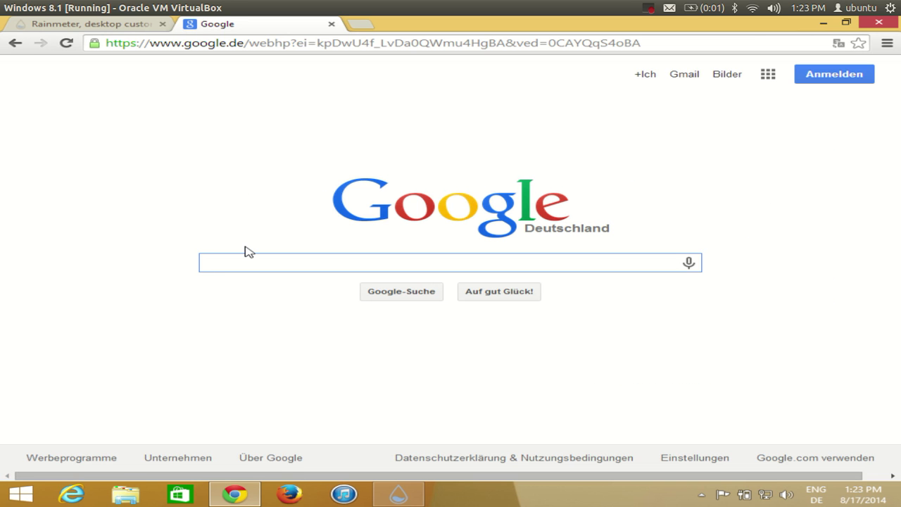
type("ra")
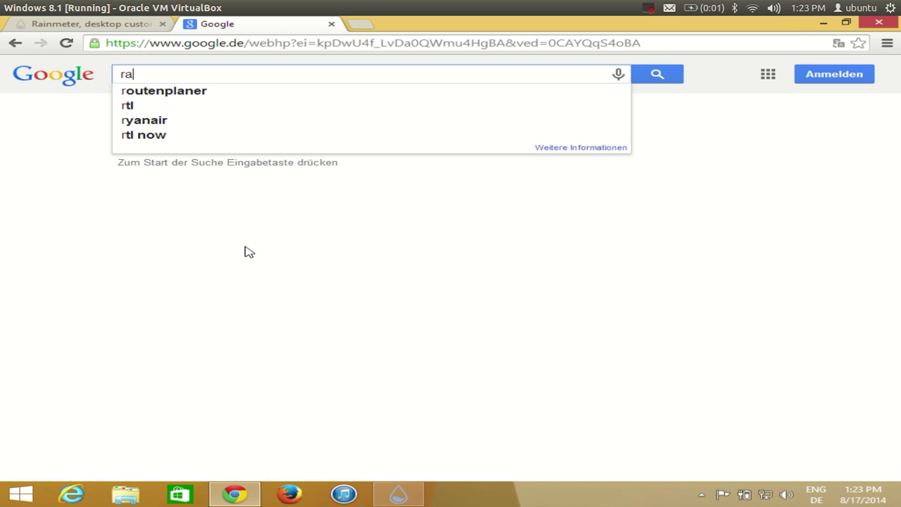
type("inmet")
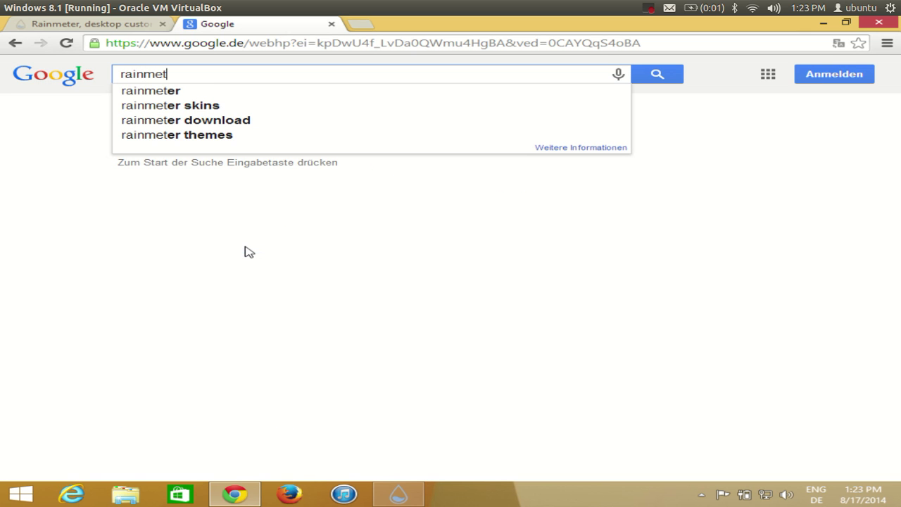
type("er skins")
key("Return")
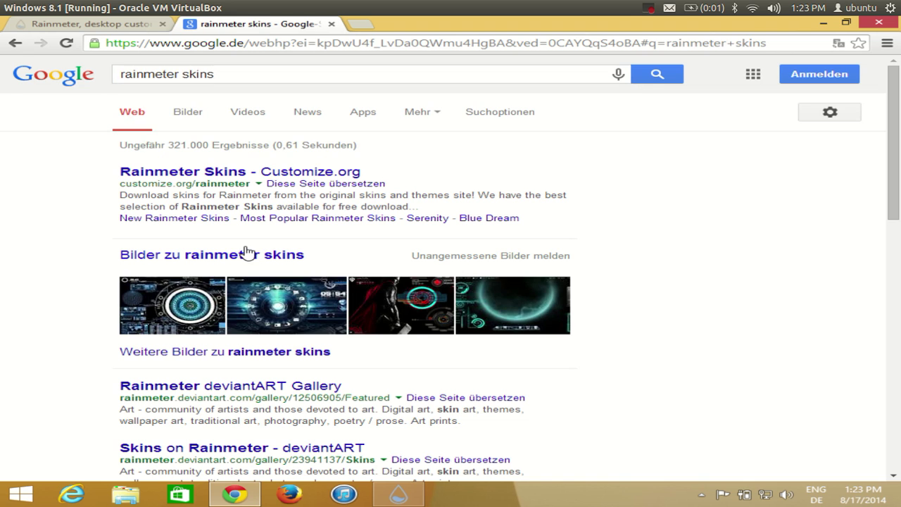
Step: Look through the search results and open "Skins on Rainmeter - deviantART" in its own tab
scroll(113, 288, "down", 5)
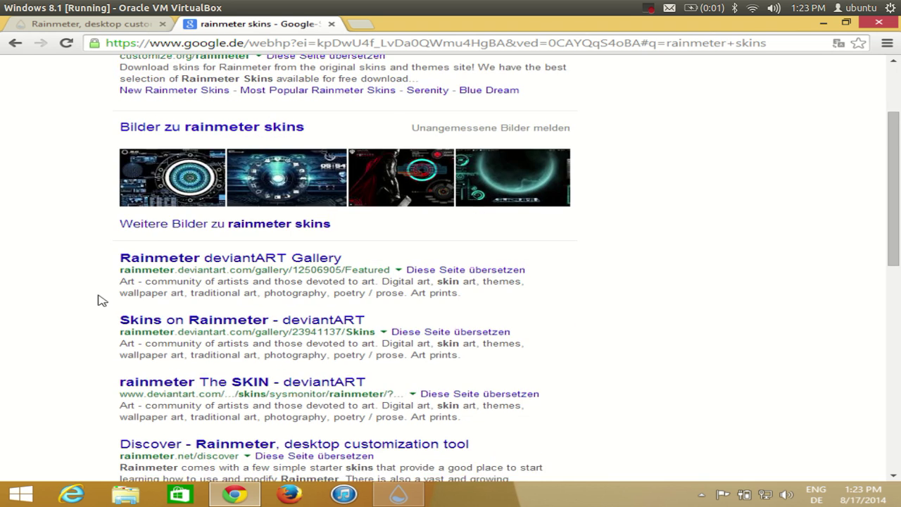
scroll(105, 356, "up", 4)
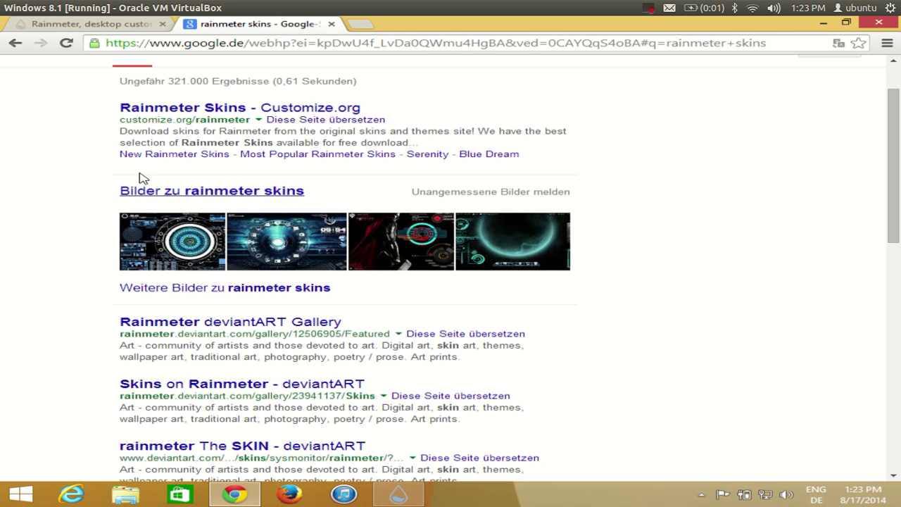
scroll(70, 275, "down", 2)
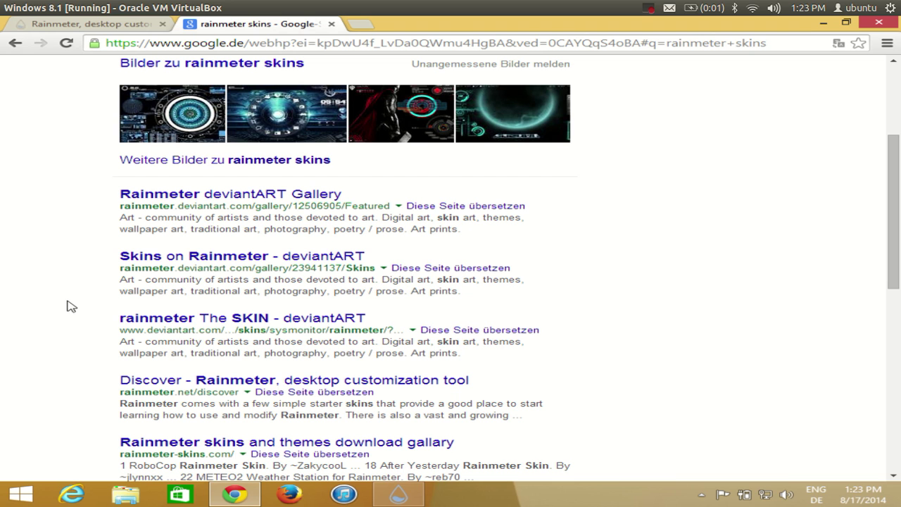
middle_click(212, 257)
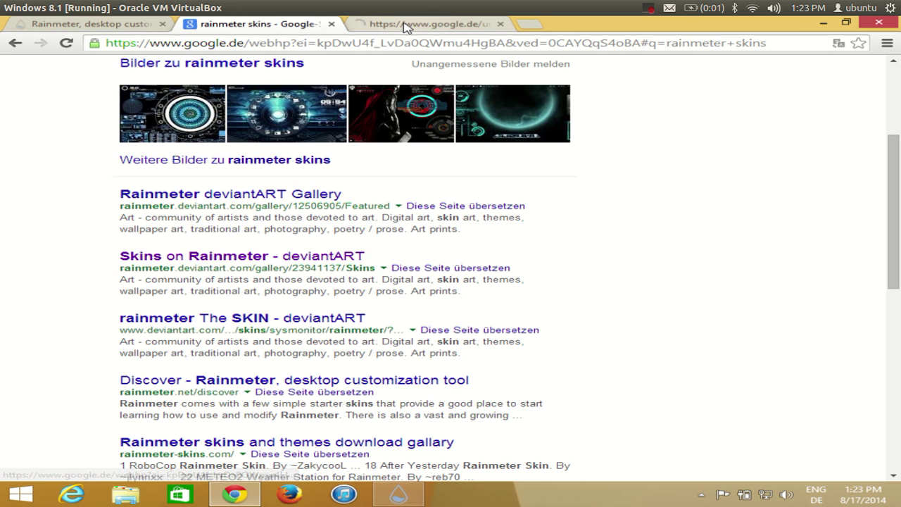
left_click(405, 27)
Step: Browse the deviantART gallery of Rainmeter skins to see which designs are offered
scroll(313, 223, "down", 10)
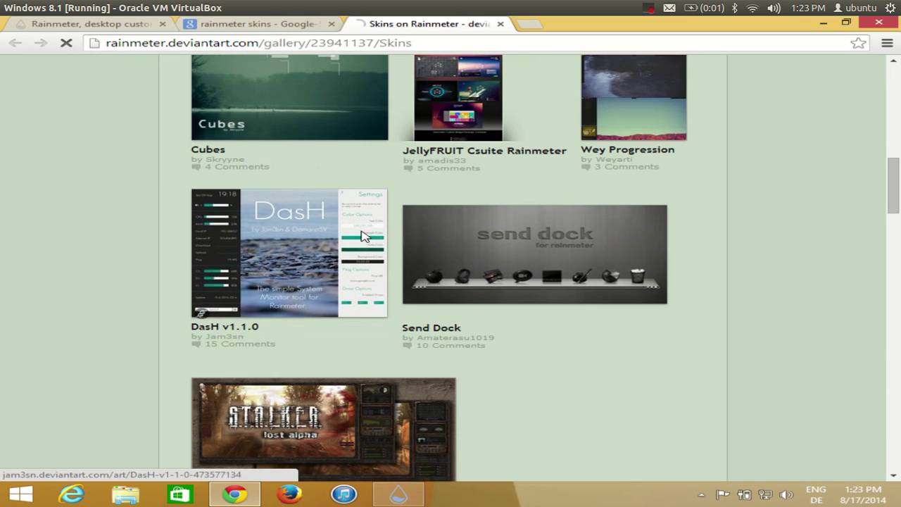
scroll(363, 235, "down", 8)
scroll(361, 264, "down", 10)
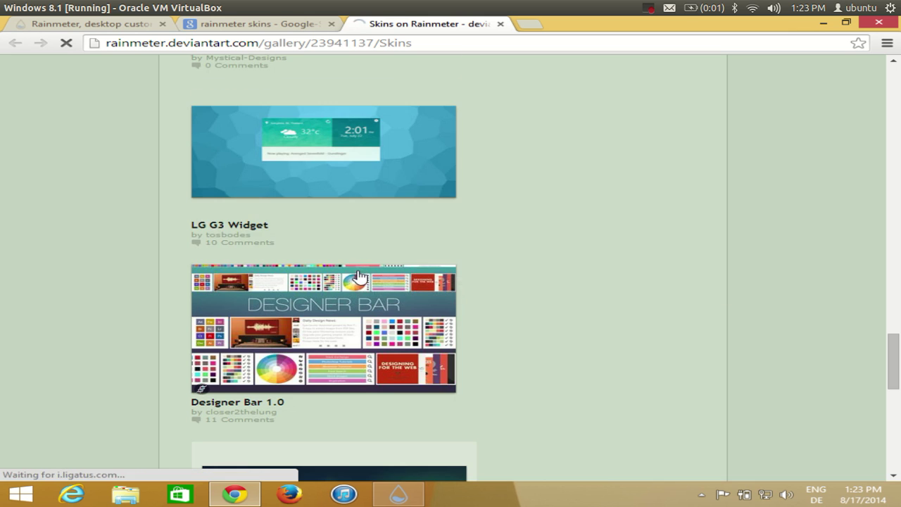
scroll(359, 275, "down", 9)
scroll(361, 274, "up", 7)
scroll(362, 275, "up", 15)
scroll(361, 274, "up", 7)
scroll(361, 246, "down", 4)
scroll(360, 243, "down", 13)
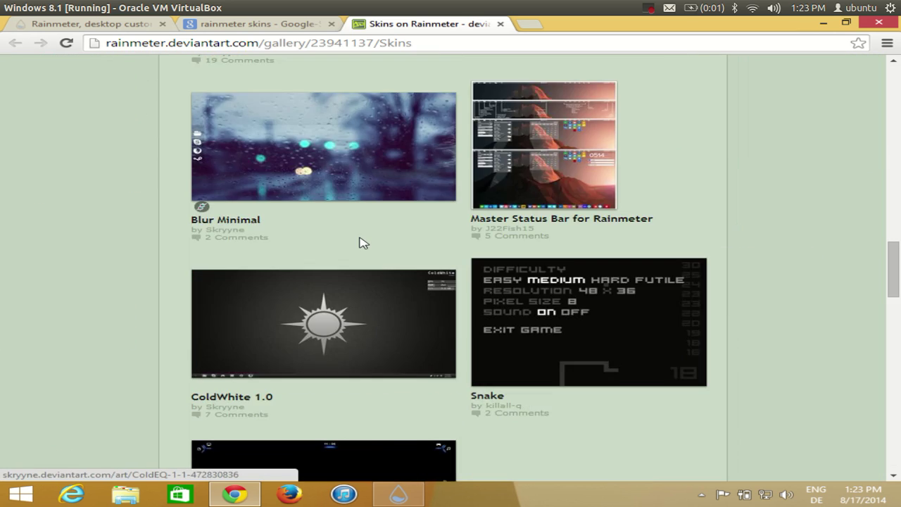
scroll(360, 243, "down", 5)
scroll(360, 243, "down", 1)
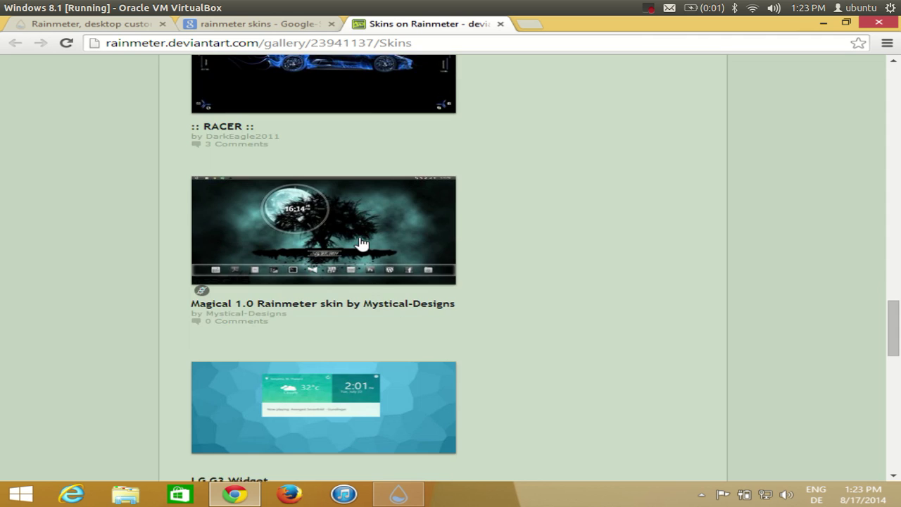
scroll(360, 243, "down", 5)
scroll(360, 243, "down", 5)
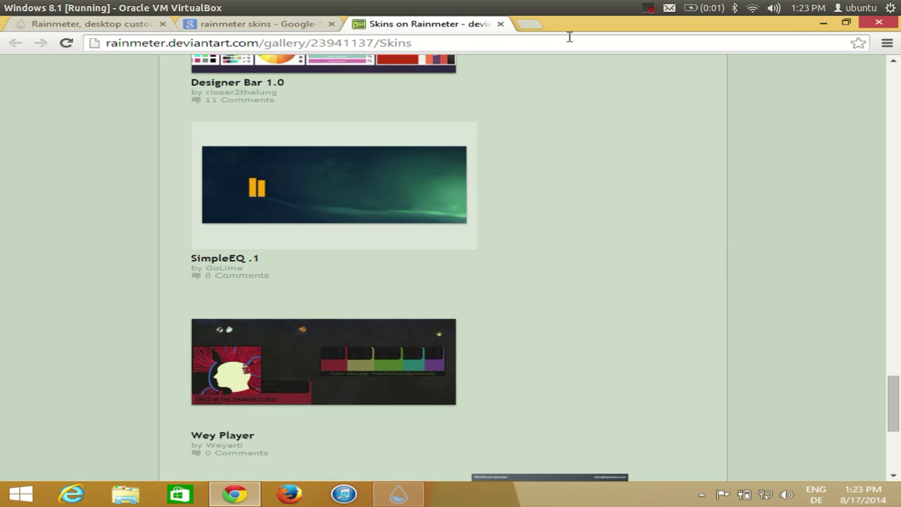
Step: Return to the Google results and search for "circulo rainmeter skins"
left_click(278, 28)
scroll(266, 166, "up", 3)
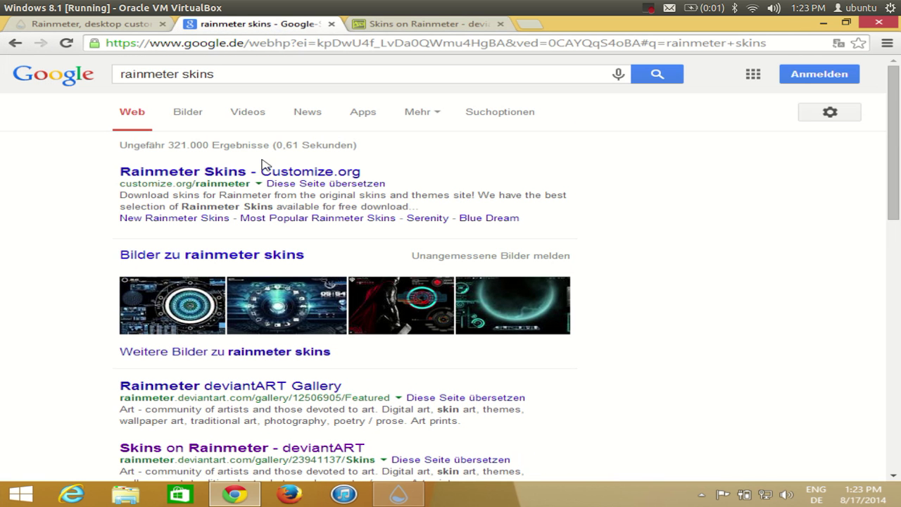
left_click(122, 75)
type("ci")
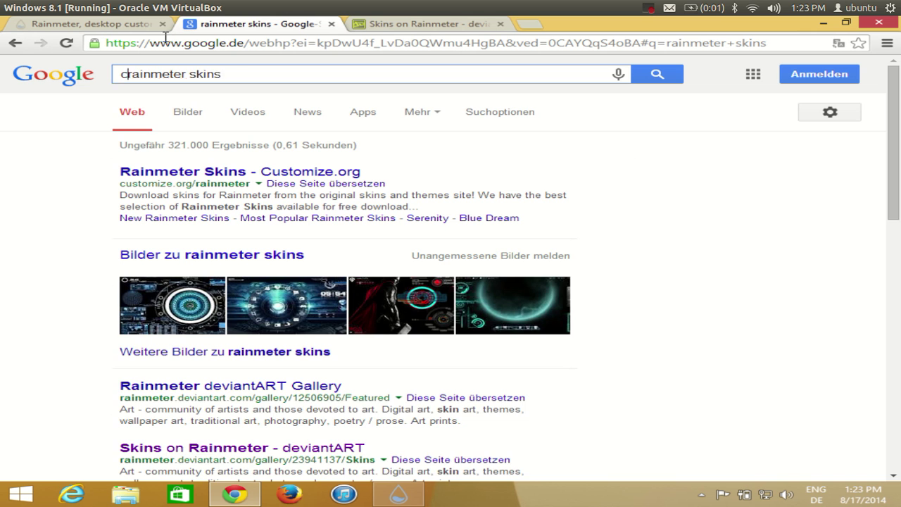
type("rculo")
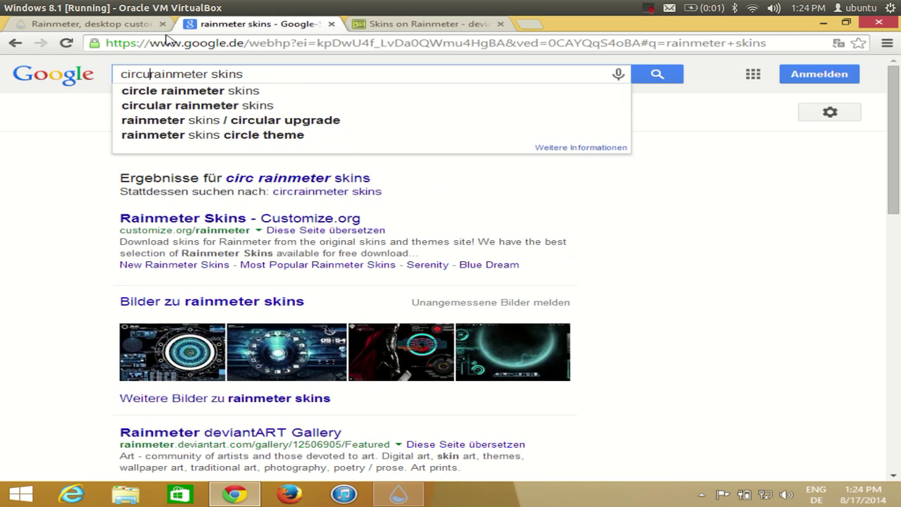
key("Return")
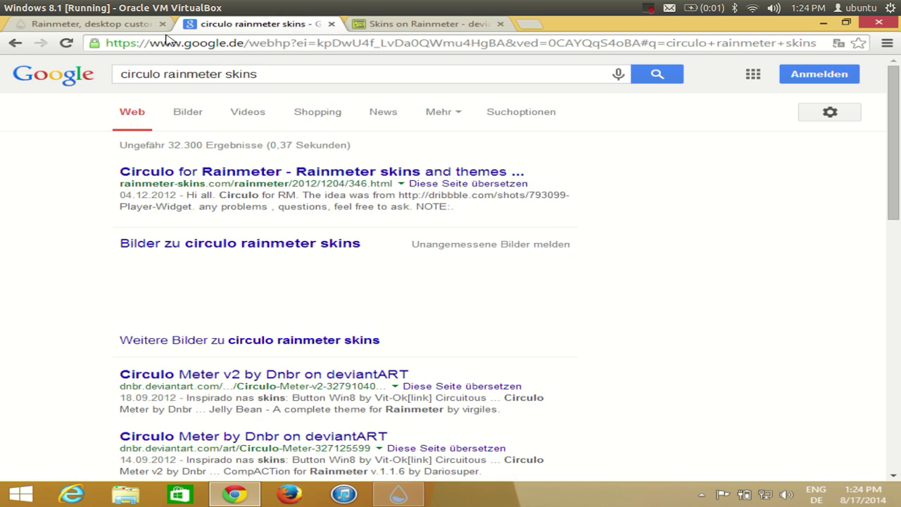
Step: Open the Circulo Meter v2 deviantART result in its own tab, review the skin's page and download the skin
scroll(118, 227, "down", 3)
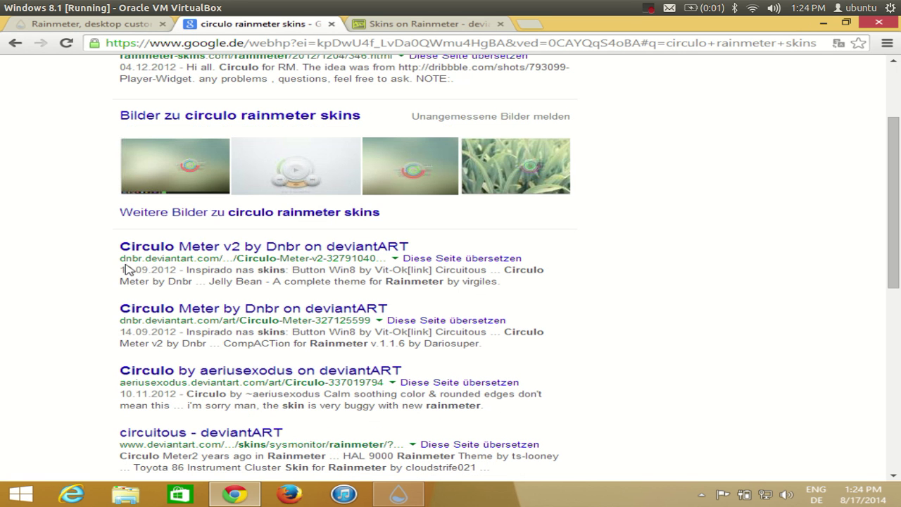
middle_click(188, 247)
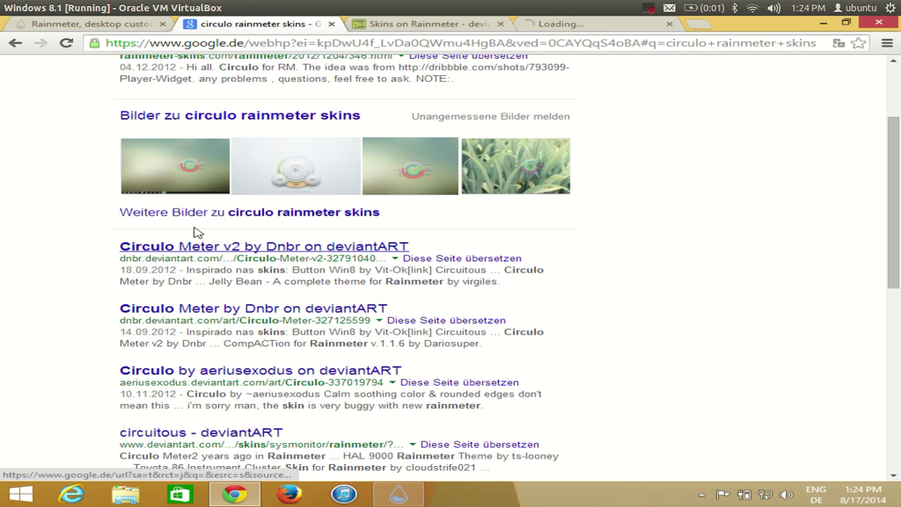
left_click(578, 26)
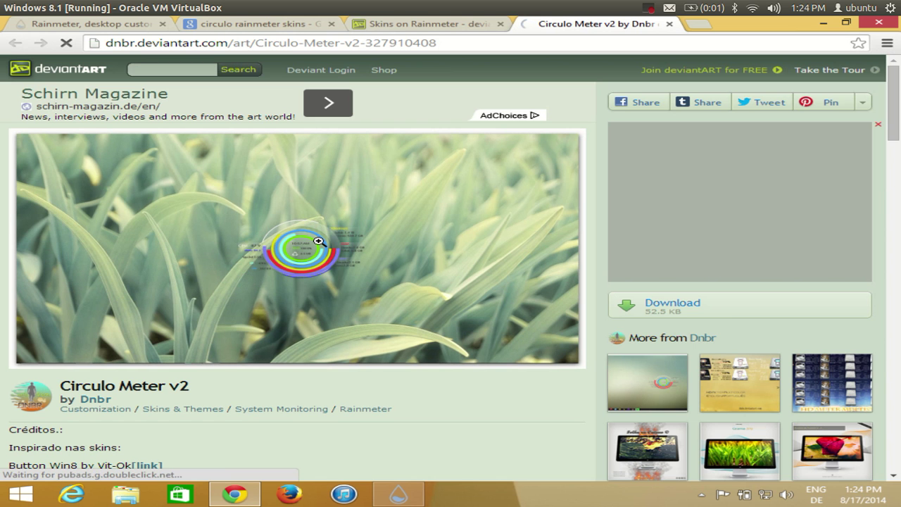
scroll(245, 227, "down", 4)
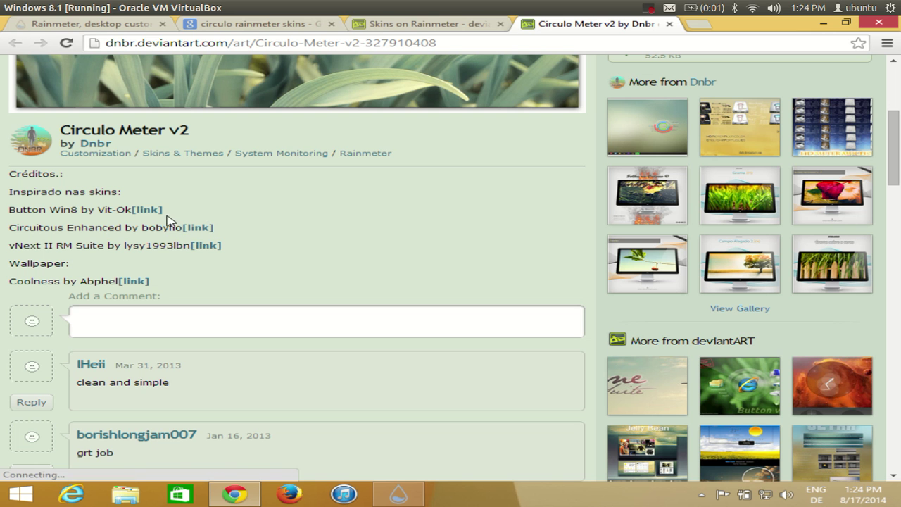
scroll(343, 214, "up", 3)
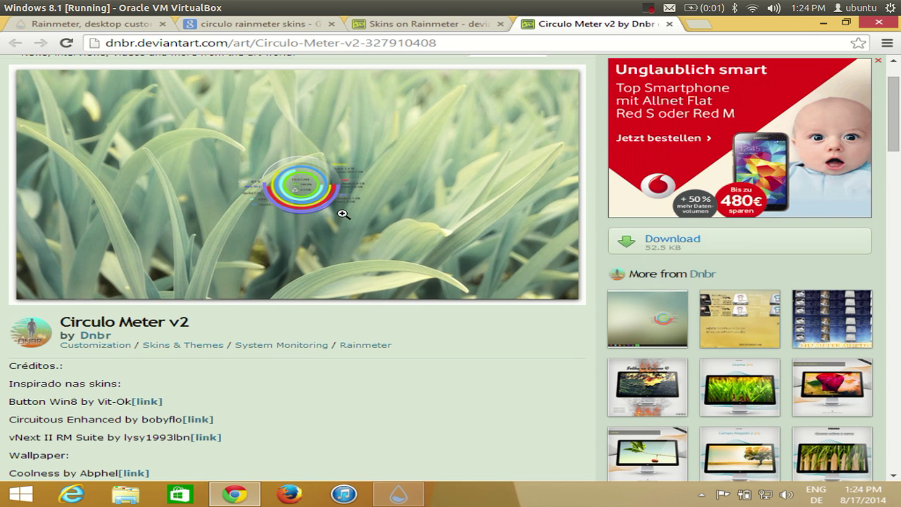
left_click(669, 241)
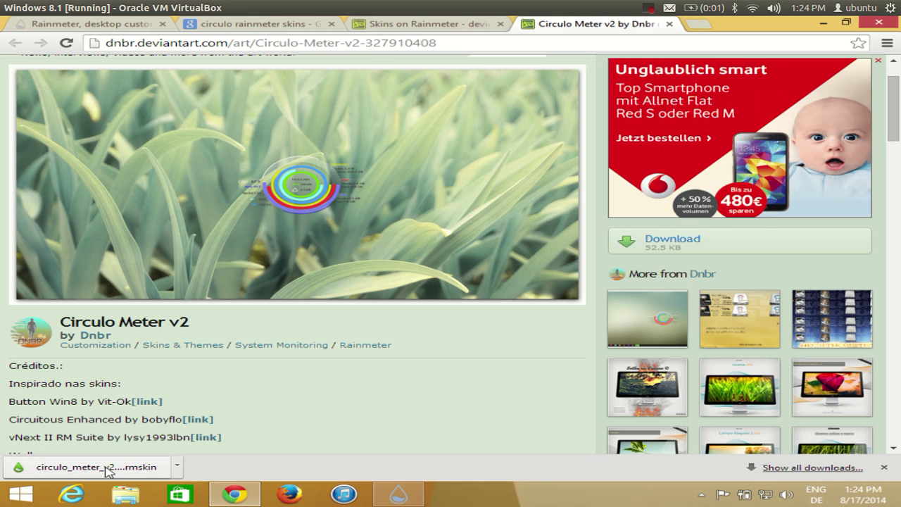
Step: Open the downloaded Circulo Meter v2 skin package and install it with its included skin loaded
left_click(109, 468)
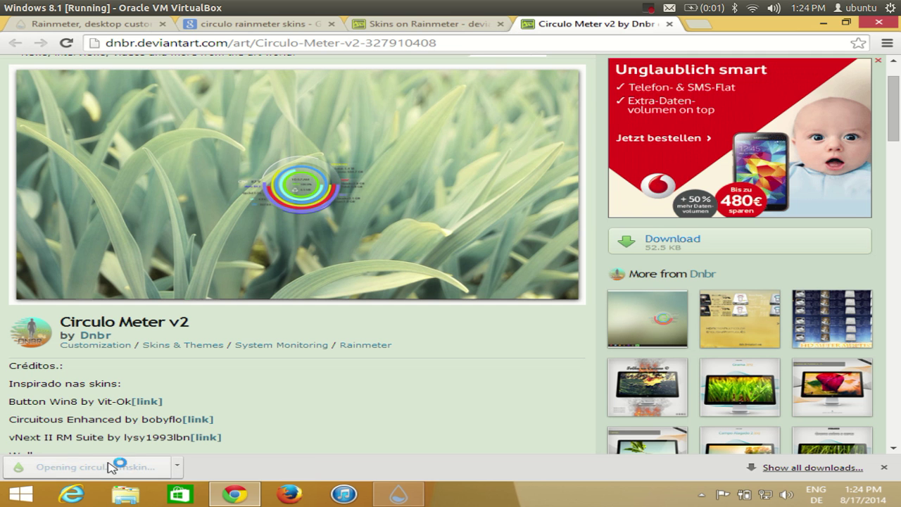
left_click(827, 22)
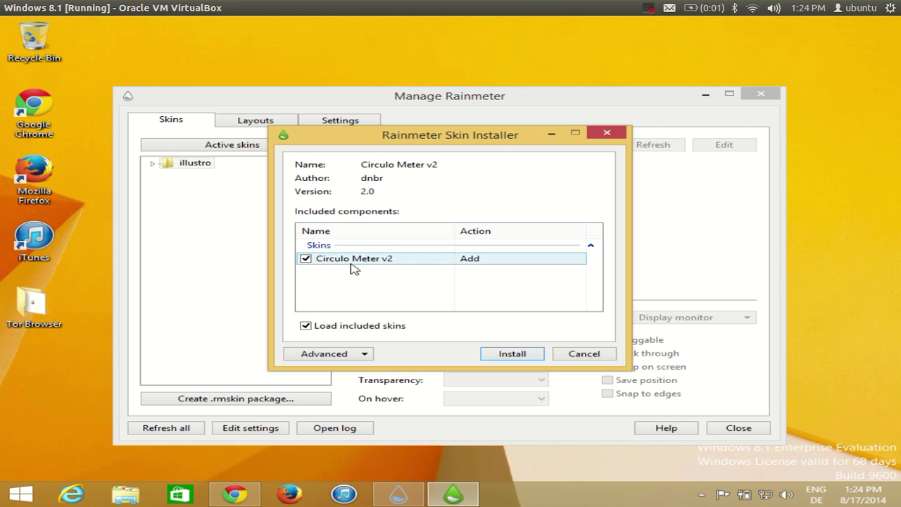
left_click(512, 354)
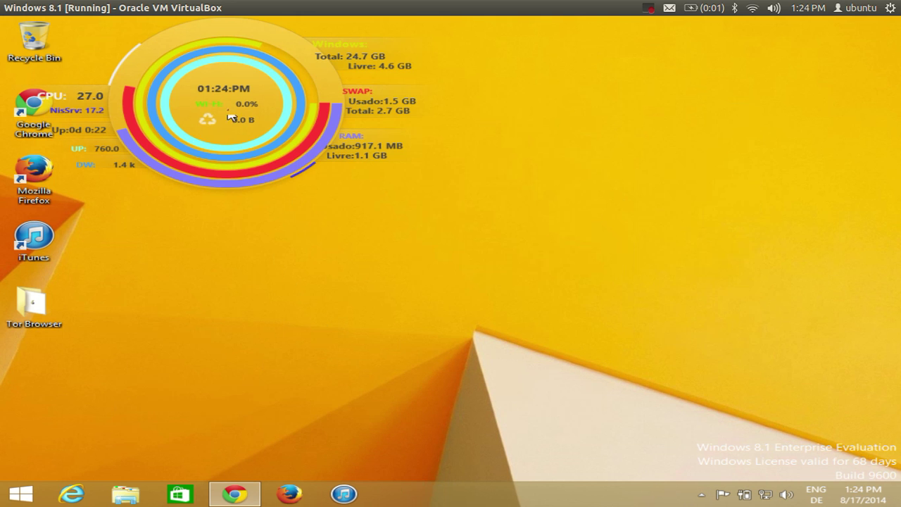
Step: Move the Circulo Meter v2 skin from the desktop icons to the upper middle of the desktop
left_click_drag(206, 85, 399, 197)
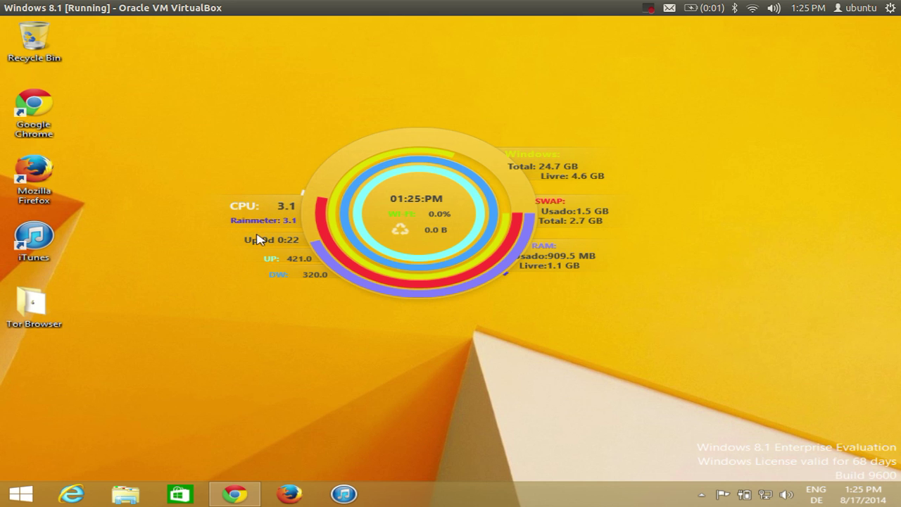
left_click_drag(419, 146, 455, 135)
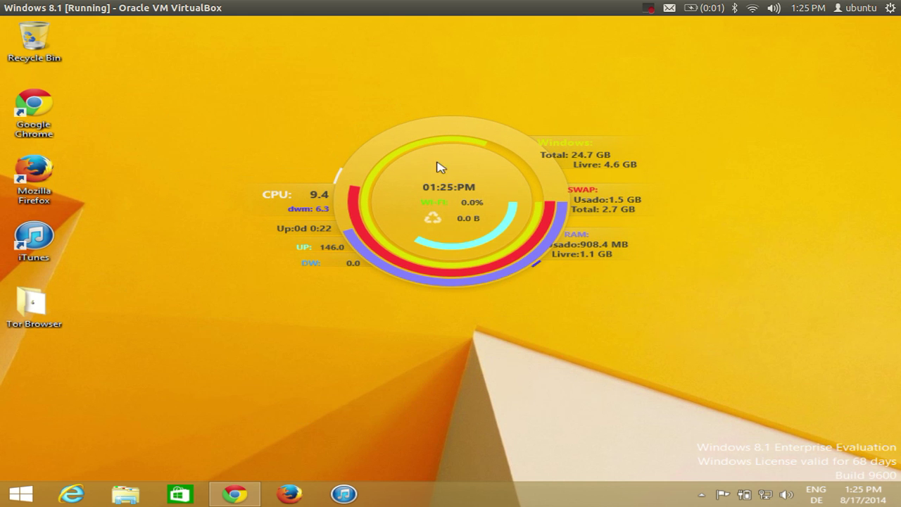
mouse_move(398, 141)
left_mouse_down()
mouse_move(412, 143)
mouse_move(411, 153)
left_mouse_up()
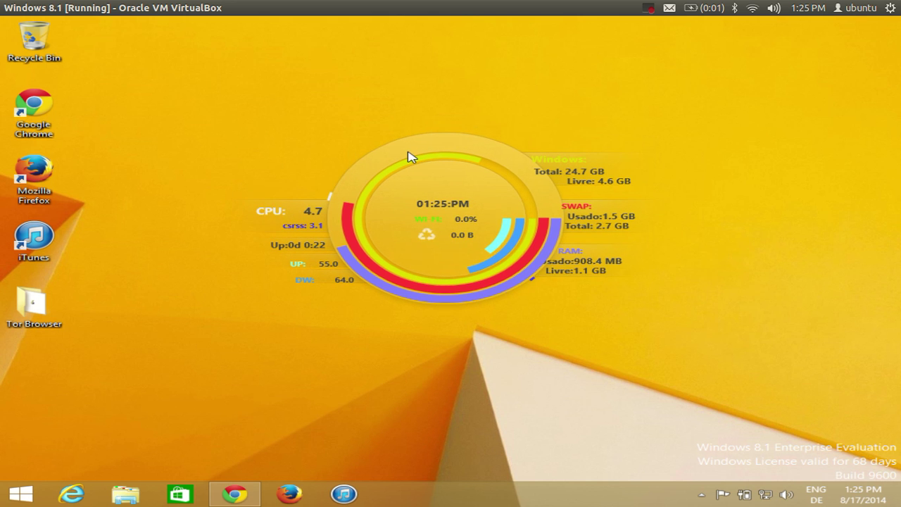
Step: Turn off the Draggable setting of the Circulo Meter v2 skin
right_click(430, 212)
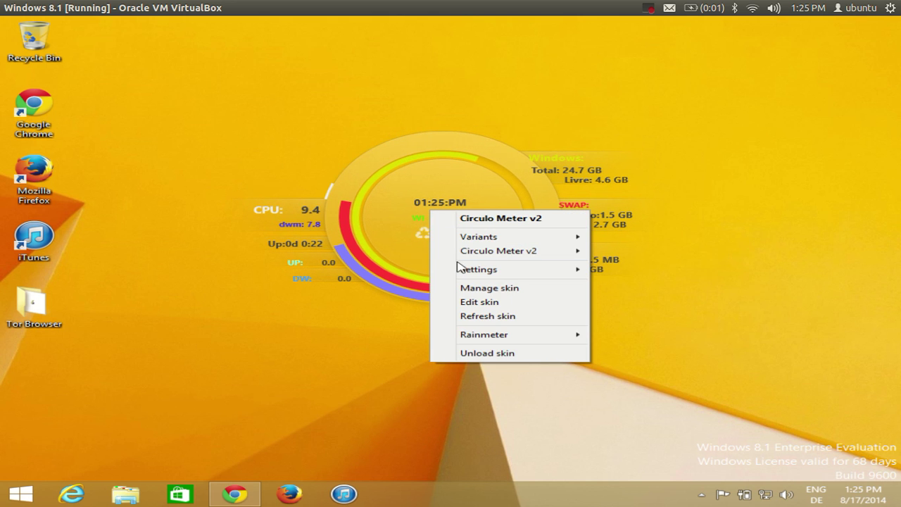
mouse_move(466, 272)
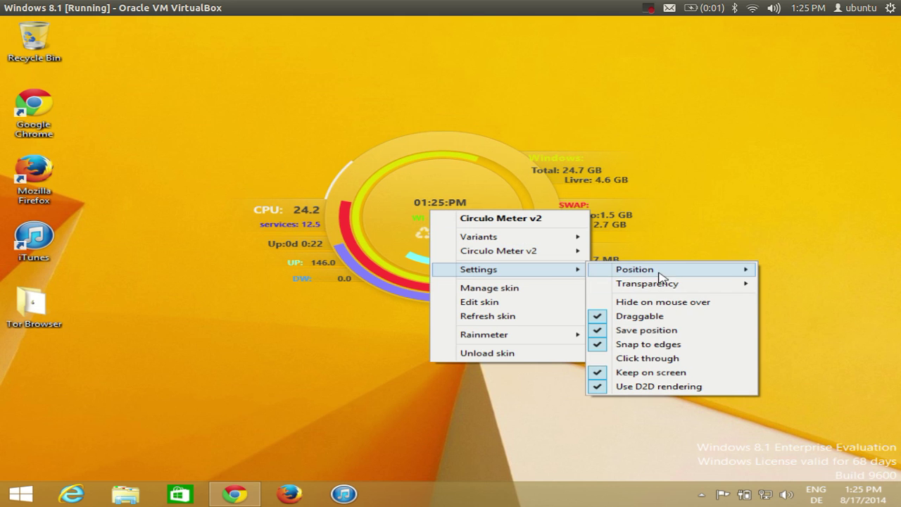
left_click(610, 317)
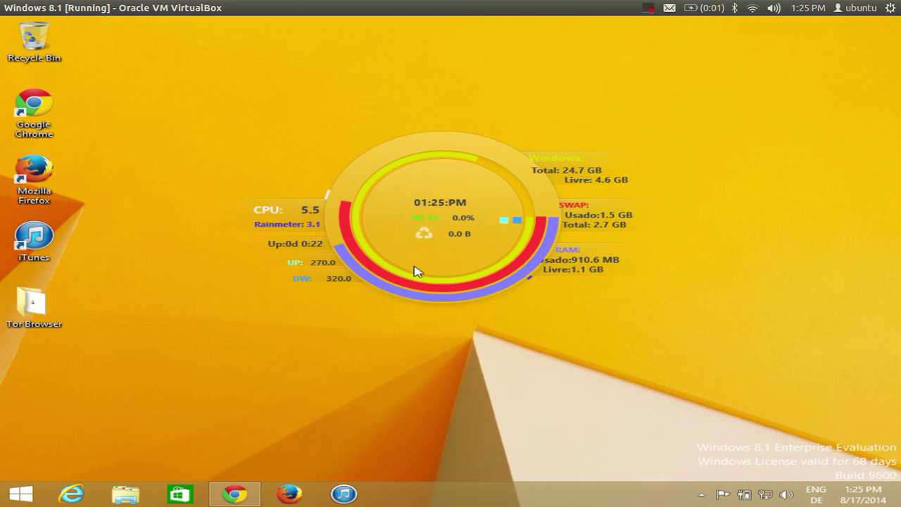
Step: Check the settings of the Circulo Meter v2 skin and refresh the skin
right_click(457, 189)
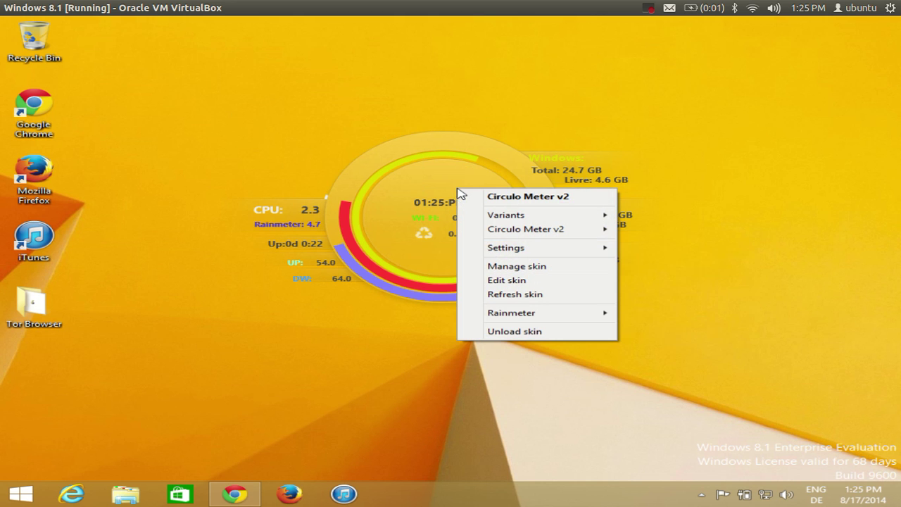
mouse_move(502, 251)
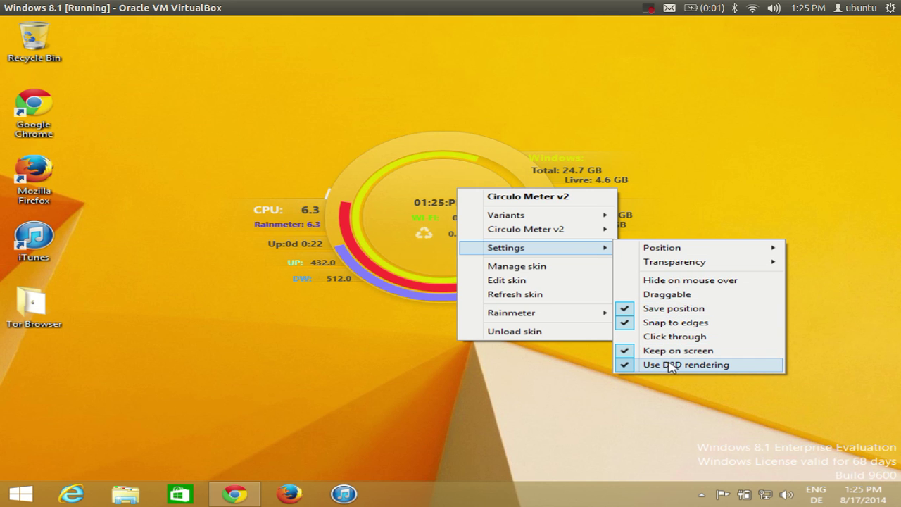
left_click(518, 295)
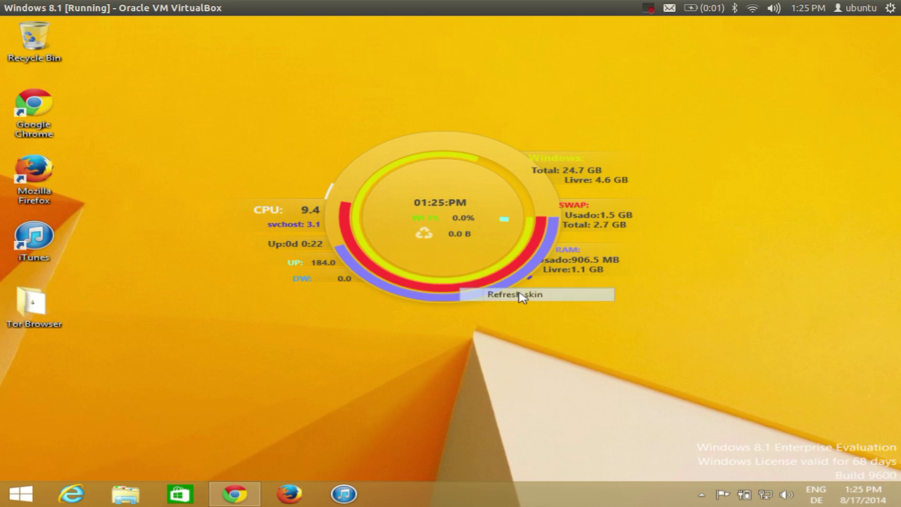
Step: View the Circulo Meter v2 skin's meter.ini entry in Manage Rainmeter and minimize the window
right_click(464, 188)
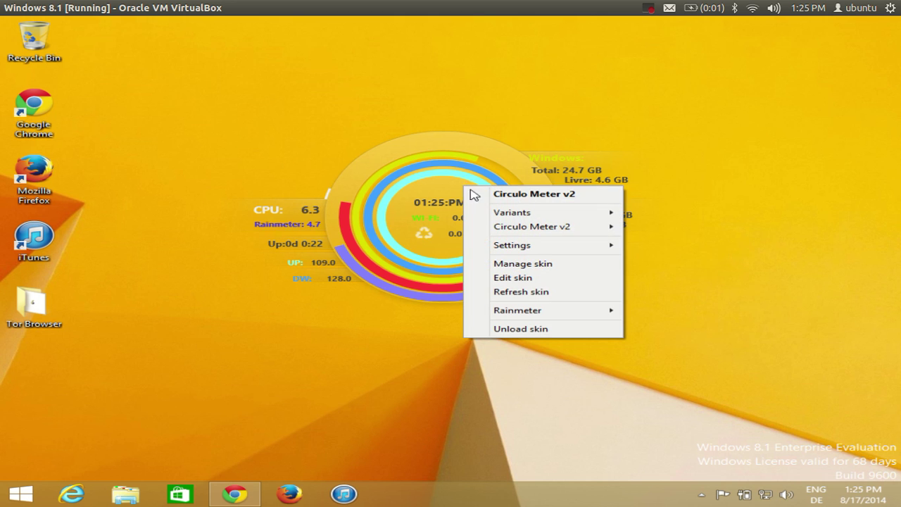
left_click(516, 267)
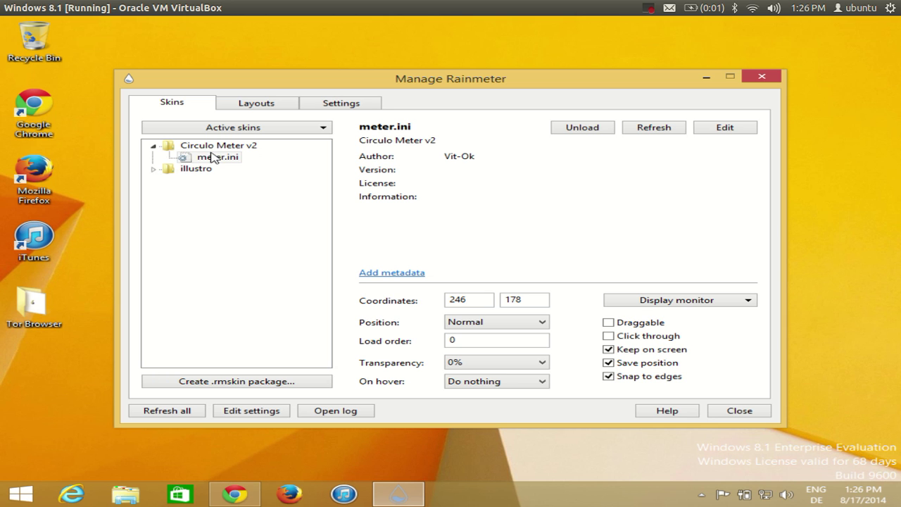
left_click_drag(444, 77, 423, 127)
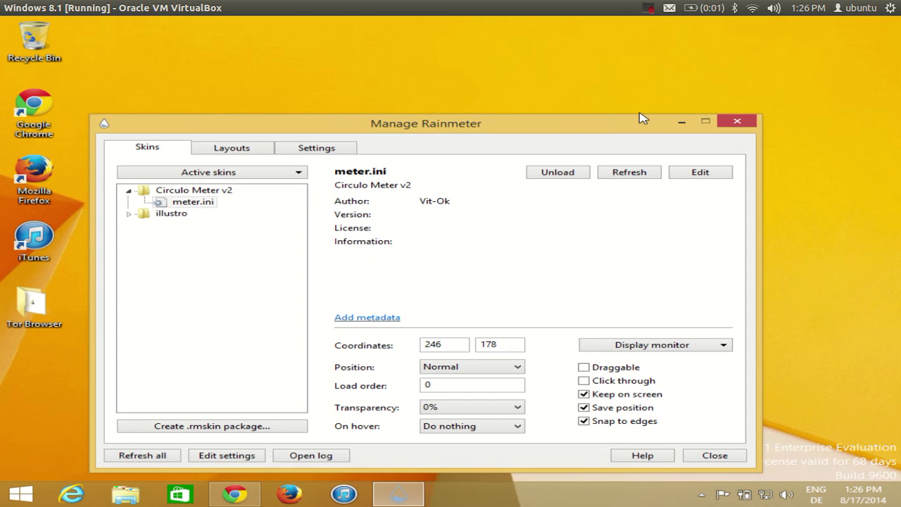
left_click(678, 123)
Step: Unload the Circulo Meter v2 skin from the desktop and load its meter.ini again through Manage Rainmeter
right_click(450, 211)
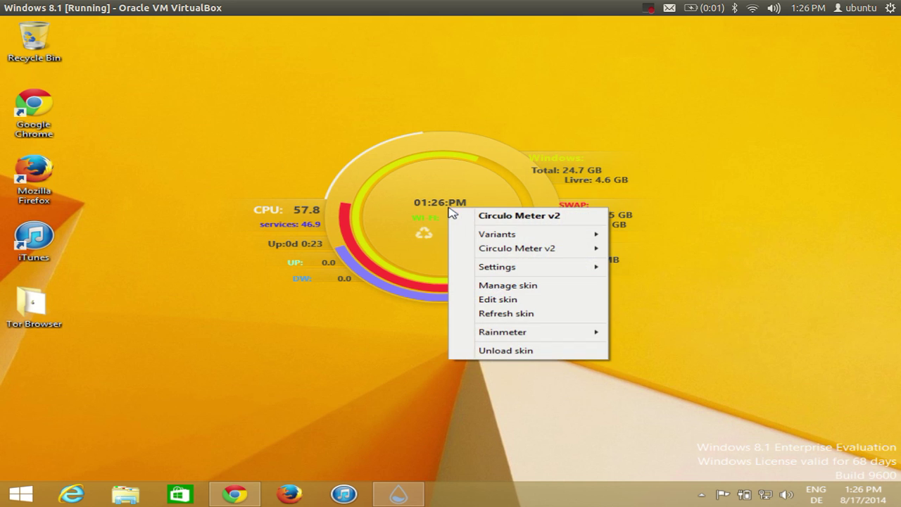
left_click(509, 353)
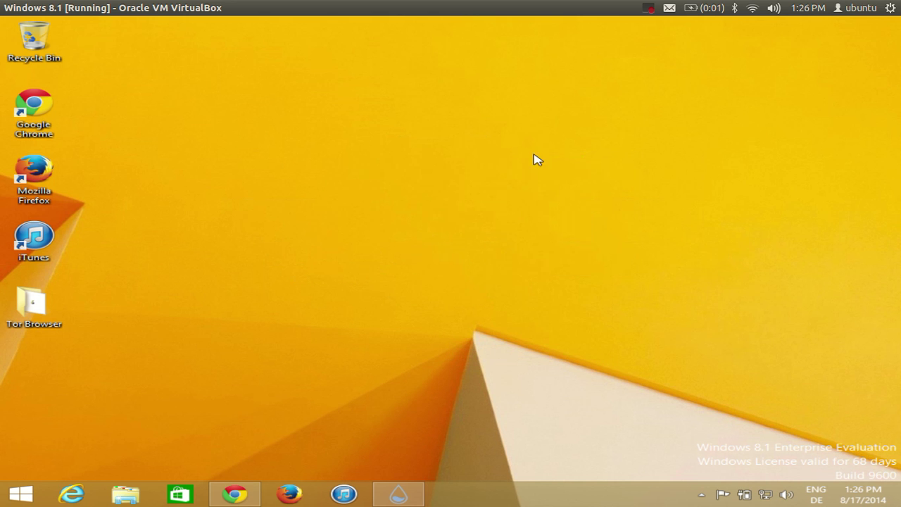
left_click(399, 495)
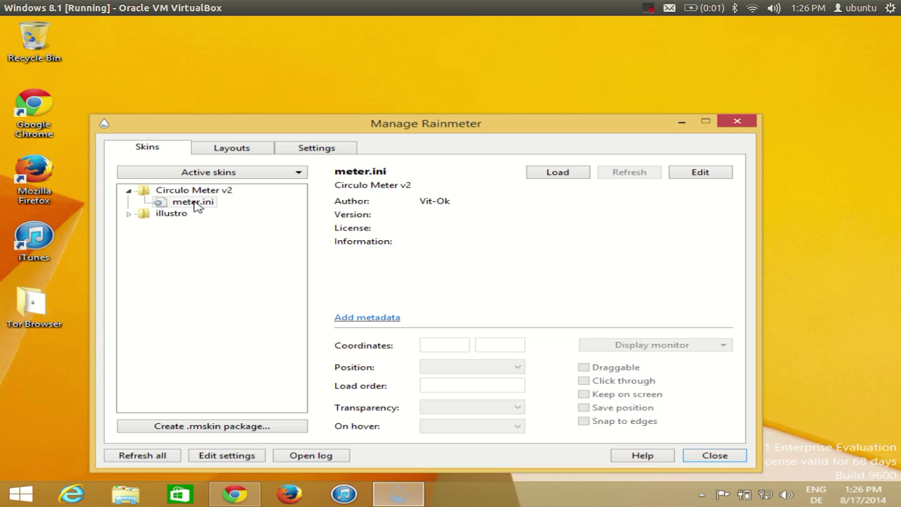
left_click(194, 202)
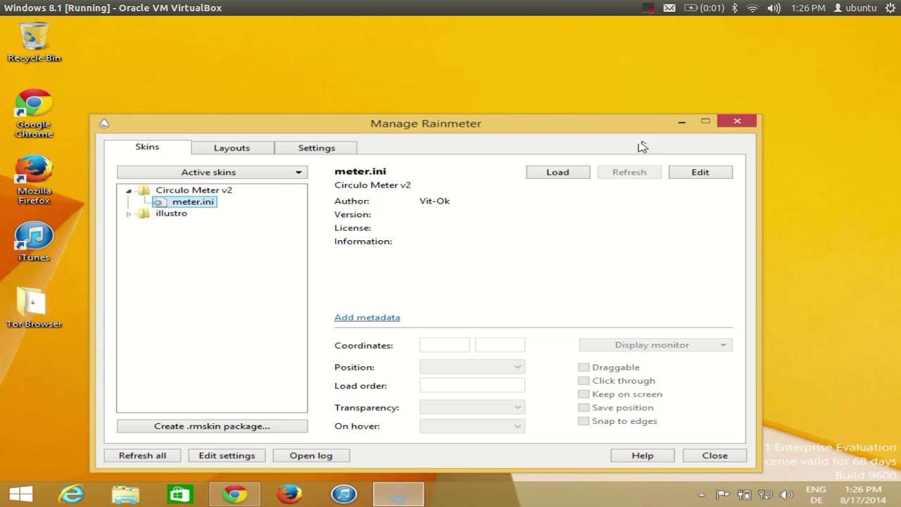
left_click(681, 122)
left_click(405, 502)
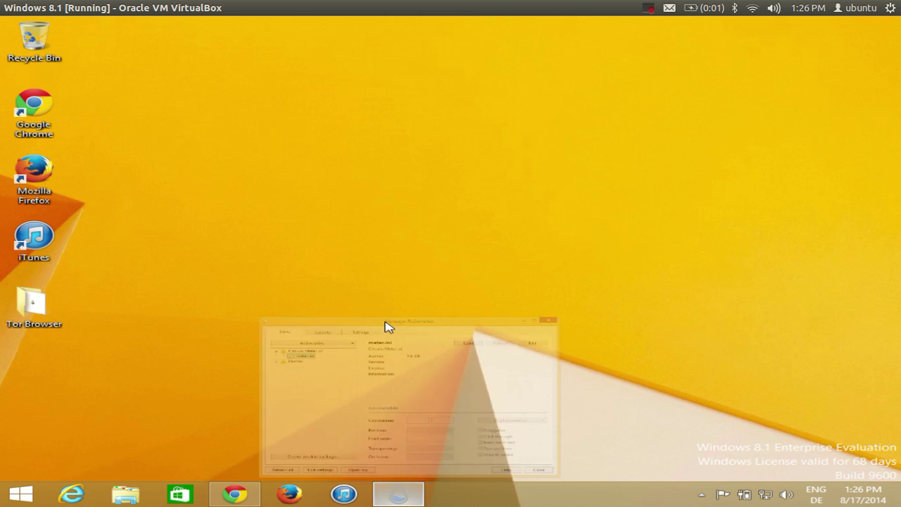
left_click_drag(619, 126, 671, 297)
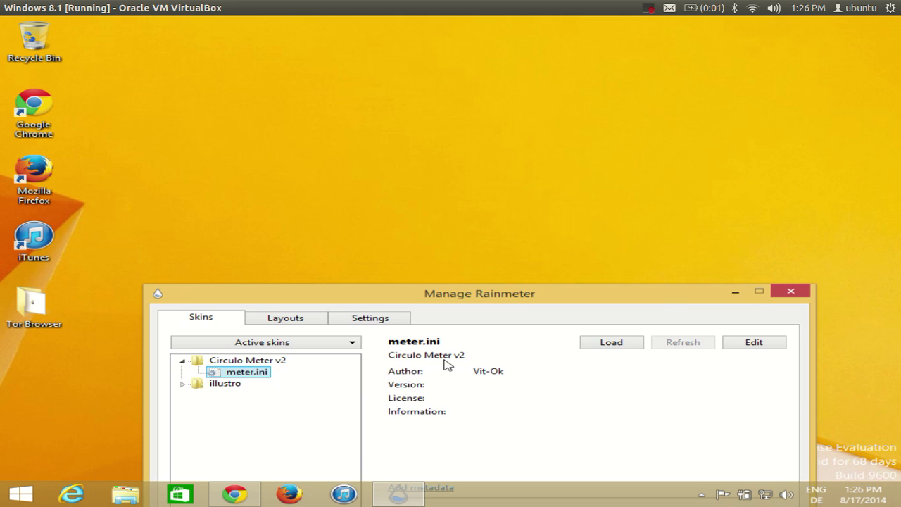
left_click(610, 344)
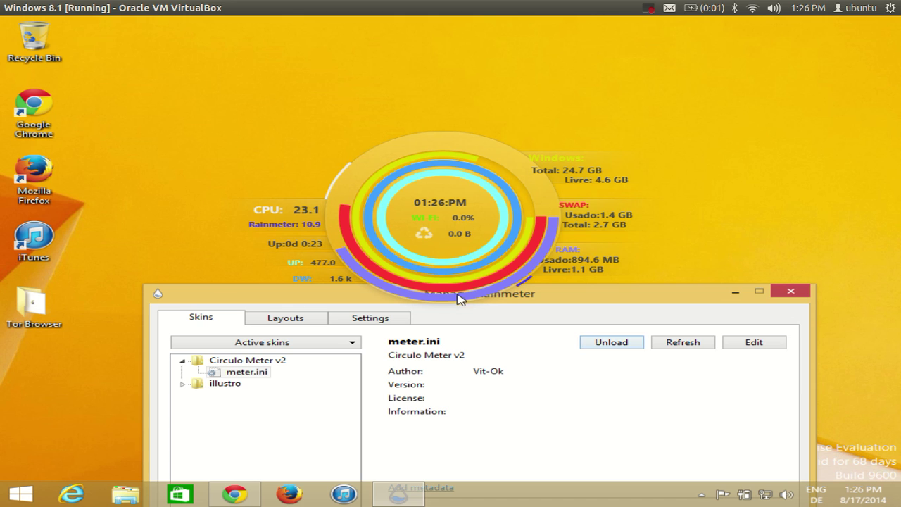
left_click(429, 174)
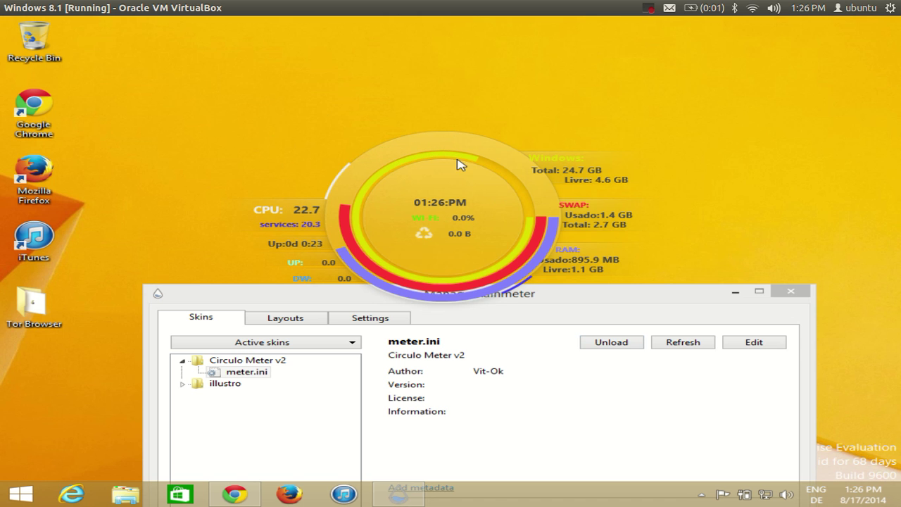
left_click_drag(670, 301, 671, 85)
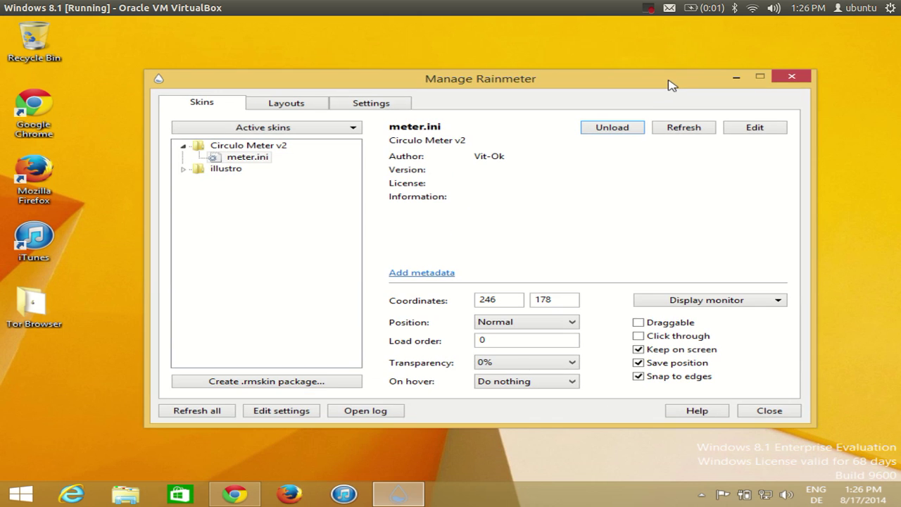
left_click(736, 79)
Step: Switch to Chrome, look through the deviantART skins gallery and the "circulo rainmeter skins" results for more skins, and return to the desktop
left_click(248, 465)
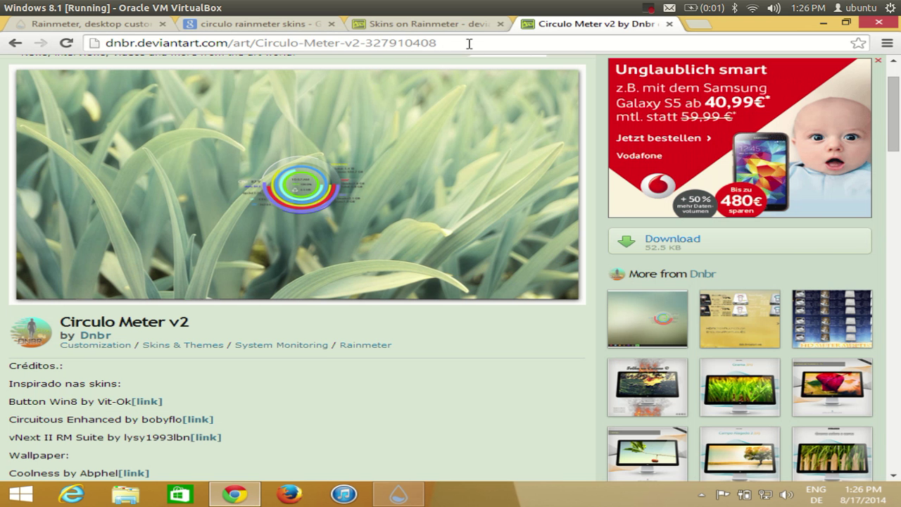
left_click(447, 26)
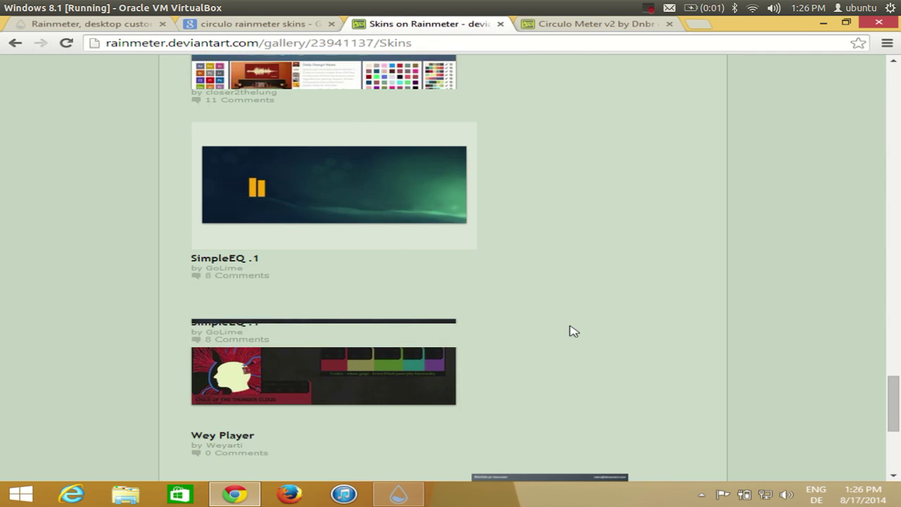
scroll(394, 226, "up", 5)
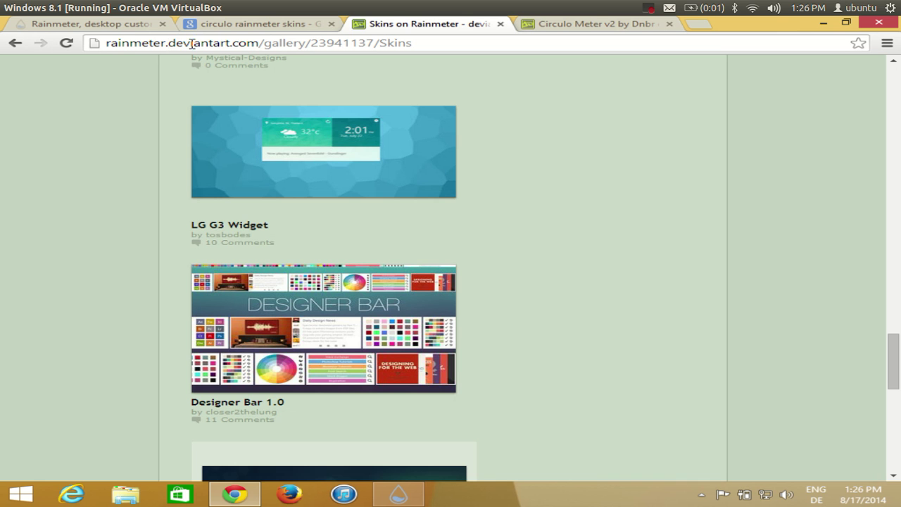
scroll(555, 251, "up", 15)
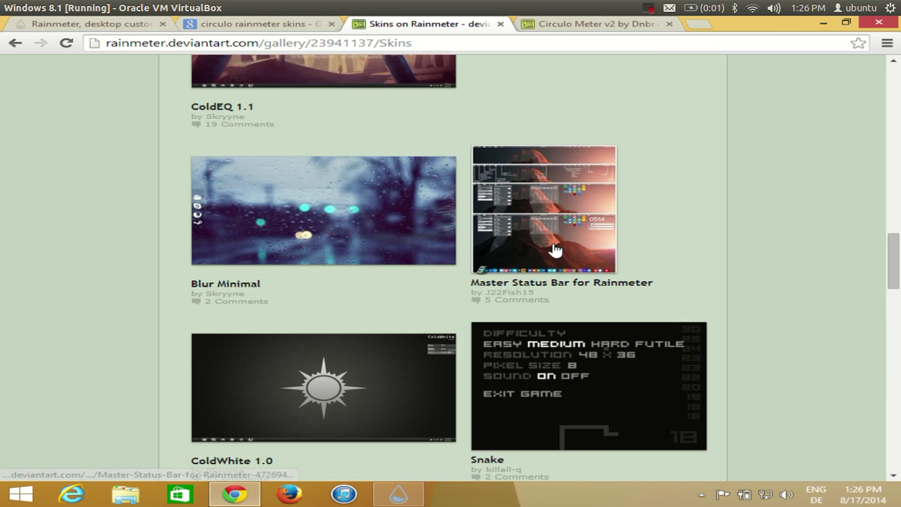
left_click(281, 23)
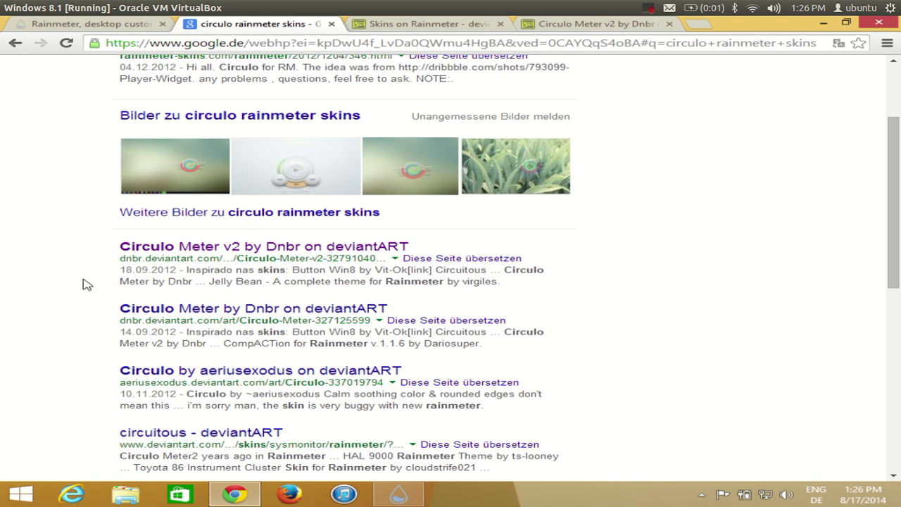
scroll(57, 352, "down", 1)
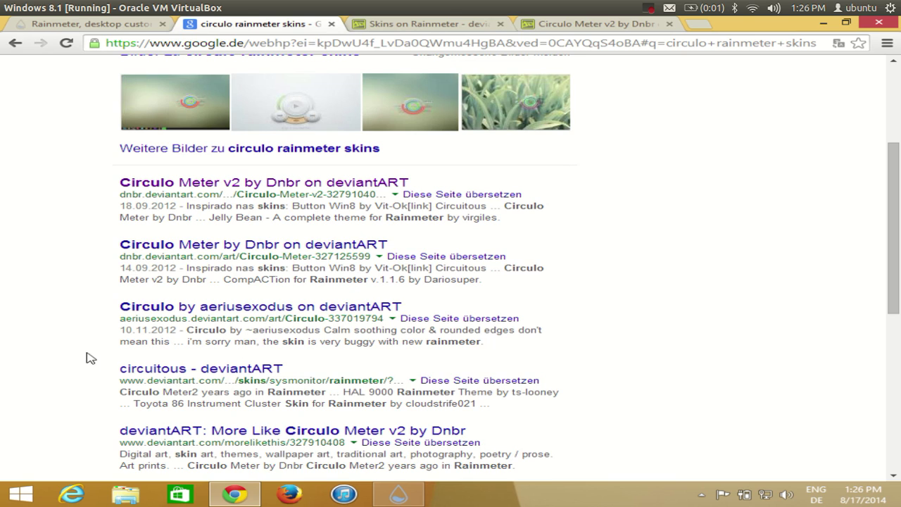
scroll(89, 361, "down", 6)
scroll(86, 368, "up", 6)
scroll(83, 365, "up", 3)
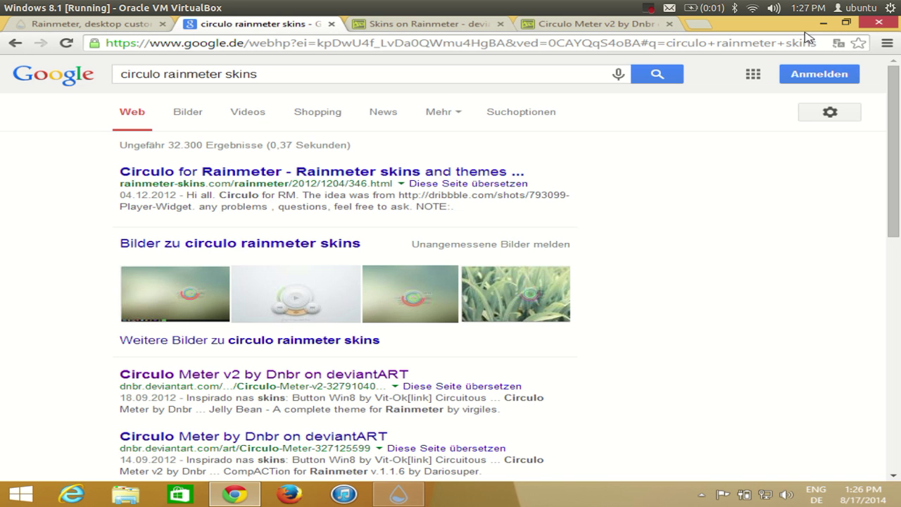
left_click(823, 23)
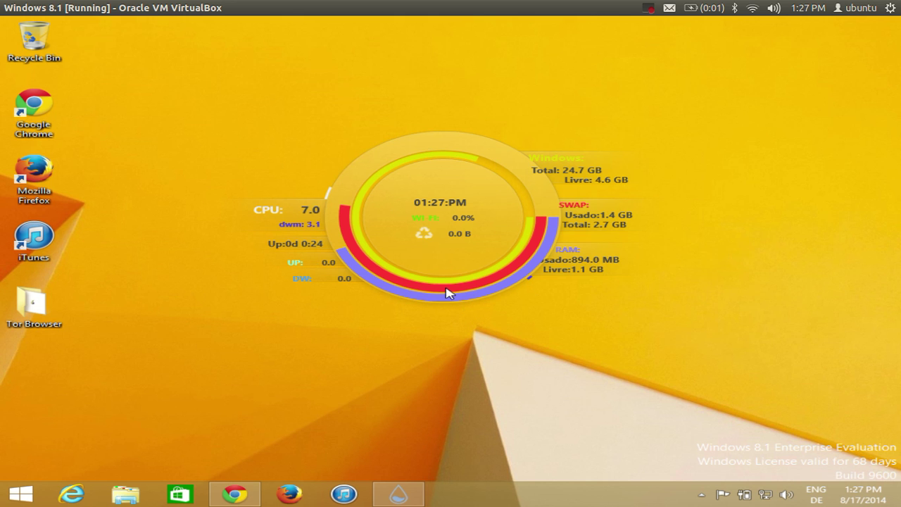
left_click(648, 8)
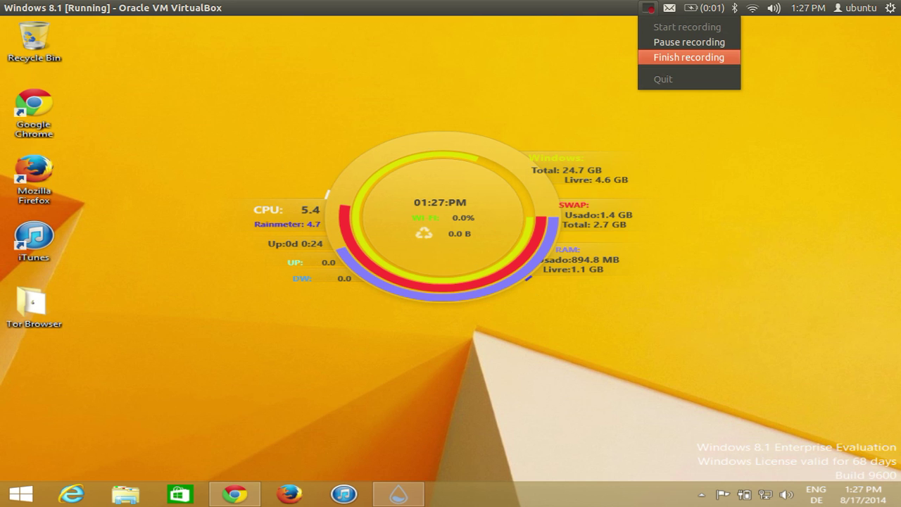